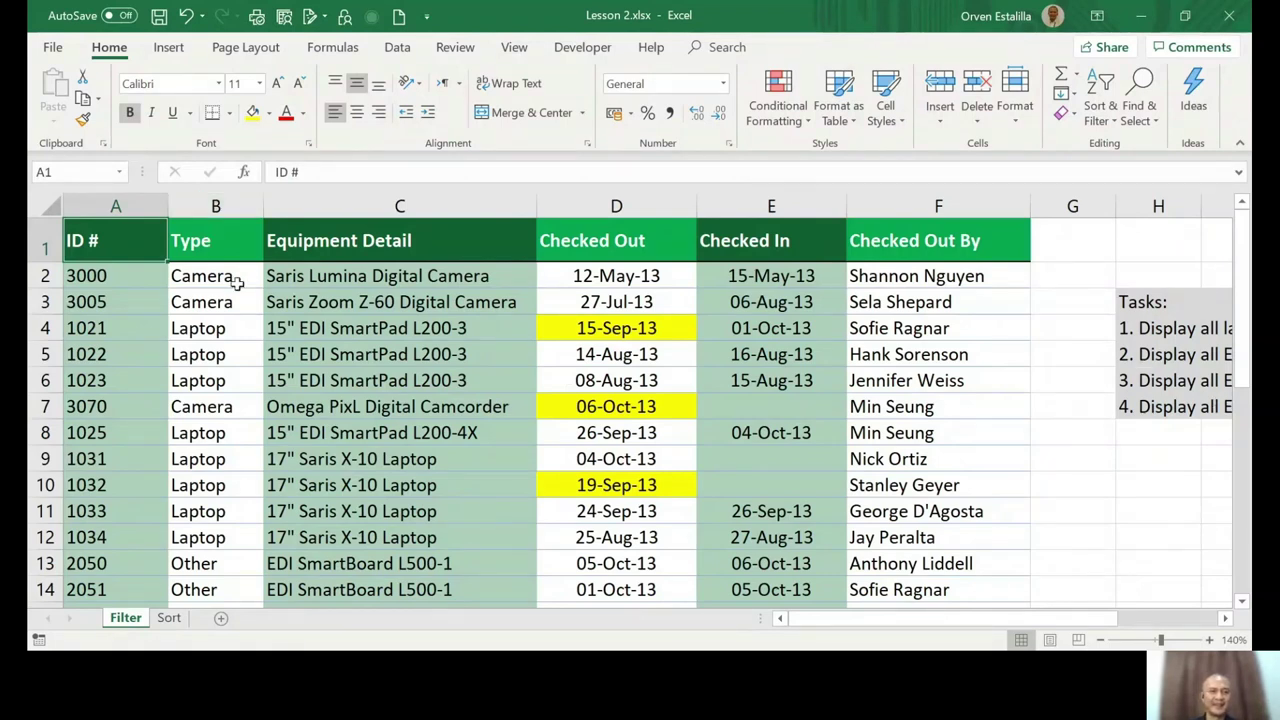
Select header cells A1:F1, ID # through Checked Out By, and bring up Sort & Filter.
left_click_drag(840, 623, 945, 632)
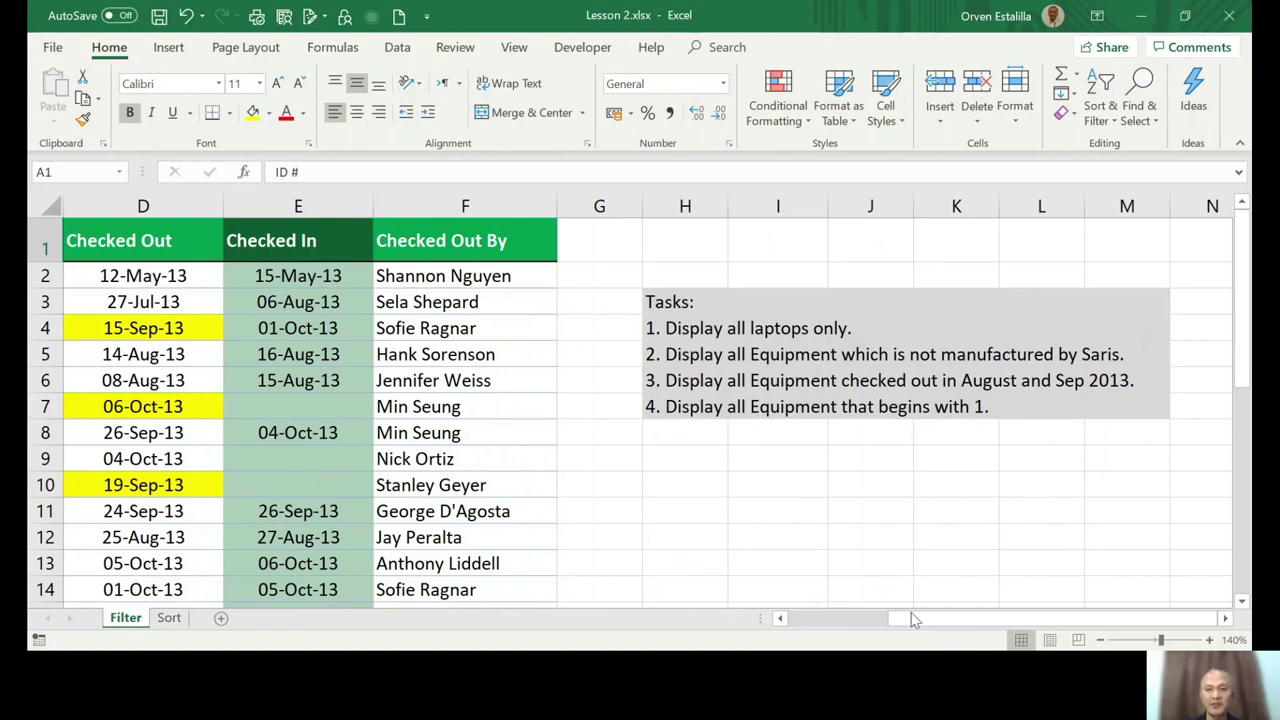
left_click_drag(916, 622, 790, 622)
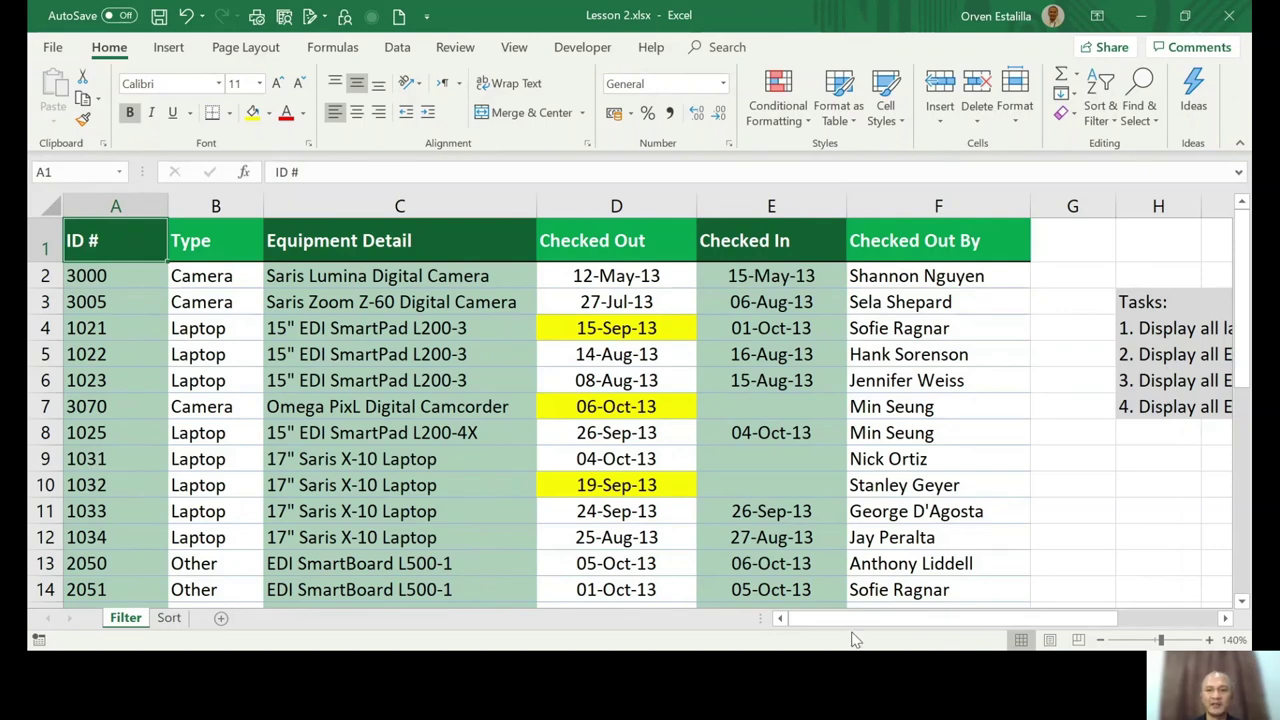
mouse_move(852, 633)
left_mouse_down()
mouse_move(1008, 633)
mouse_move(852, 635)
left_mouse_up()
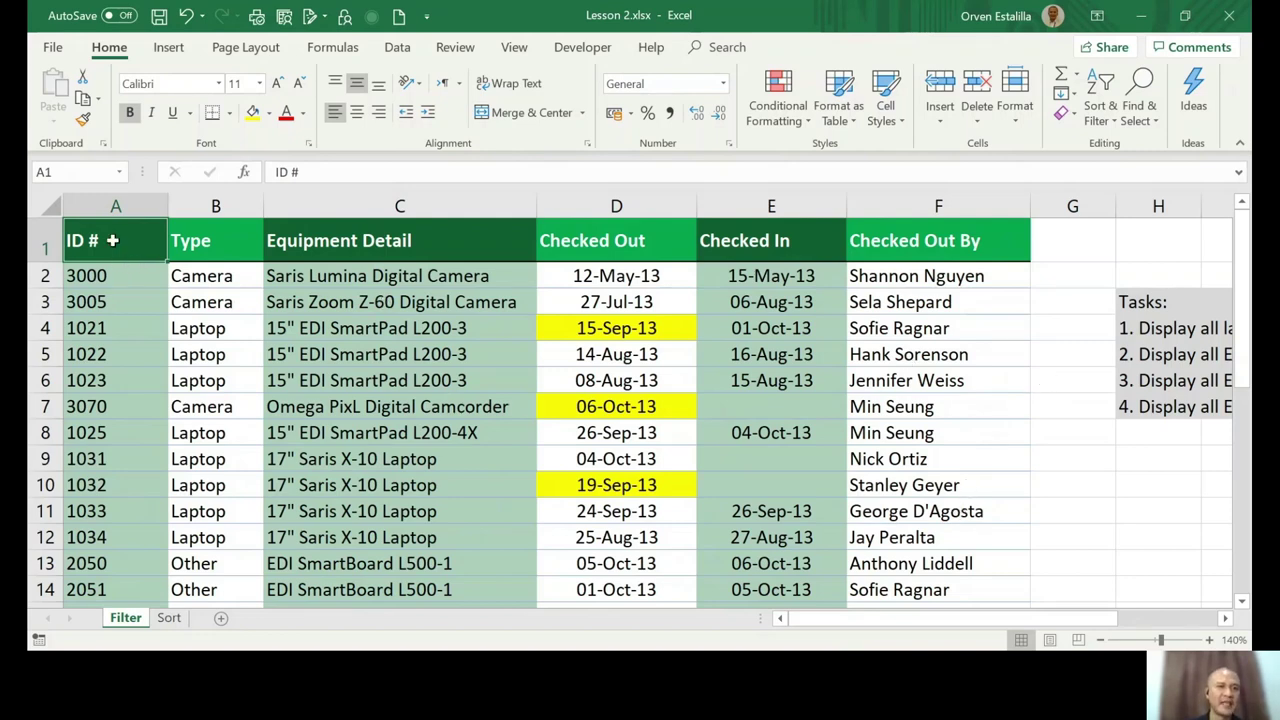
left_click_drag(112, 240, 891, 241)
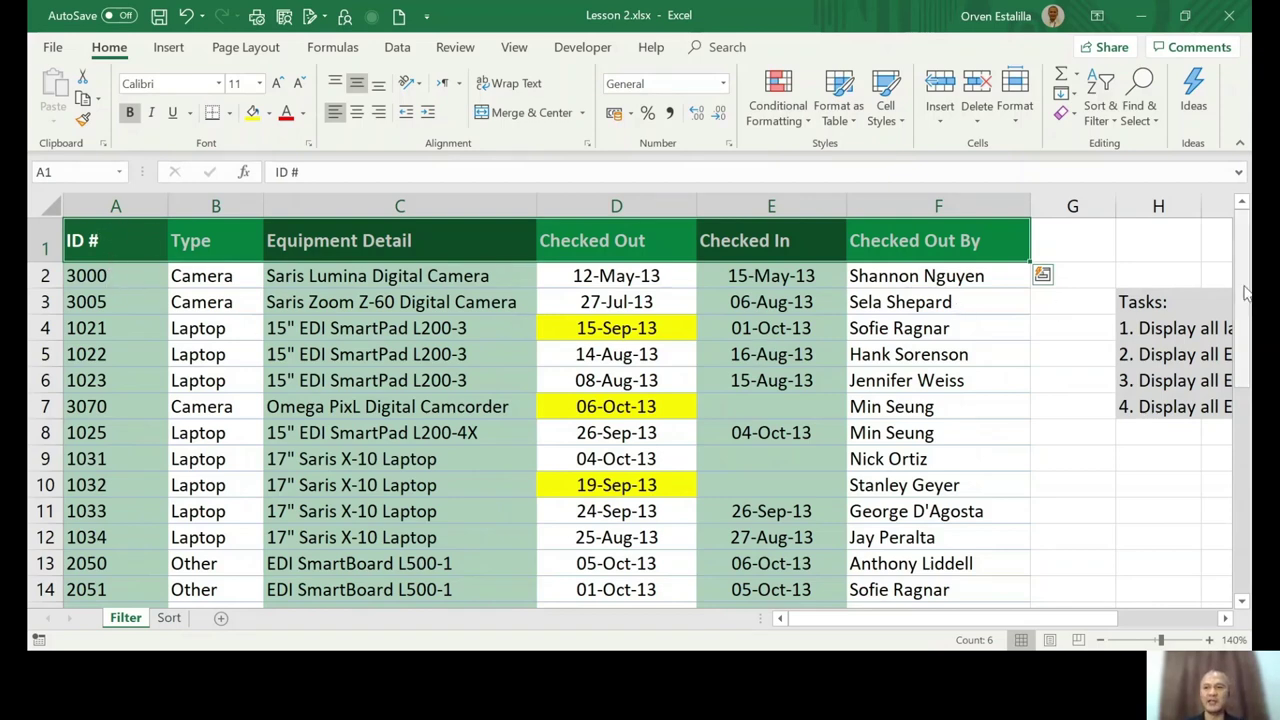
mouse_move(1245, 288)
left_mouse_down()
mouse_move(1245, 305)
mouse_move(1245, 290)
left_mouse_up()
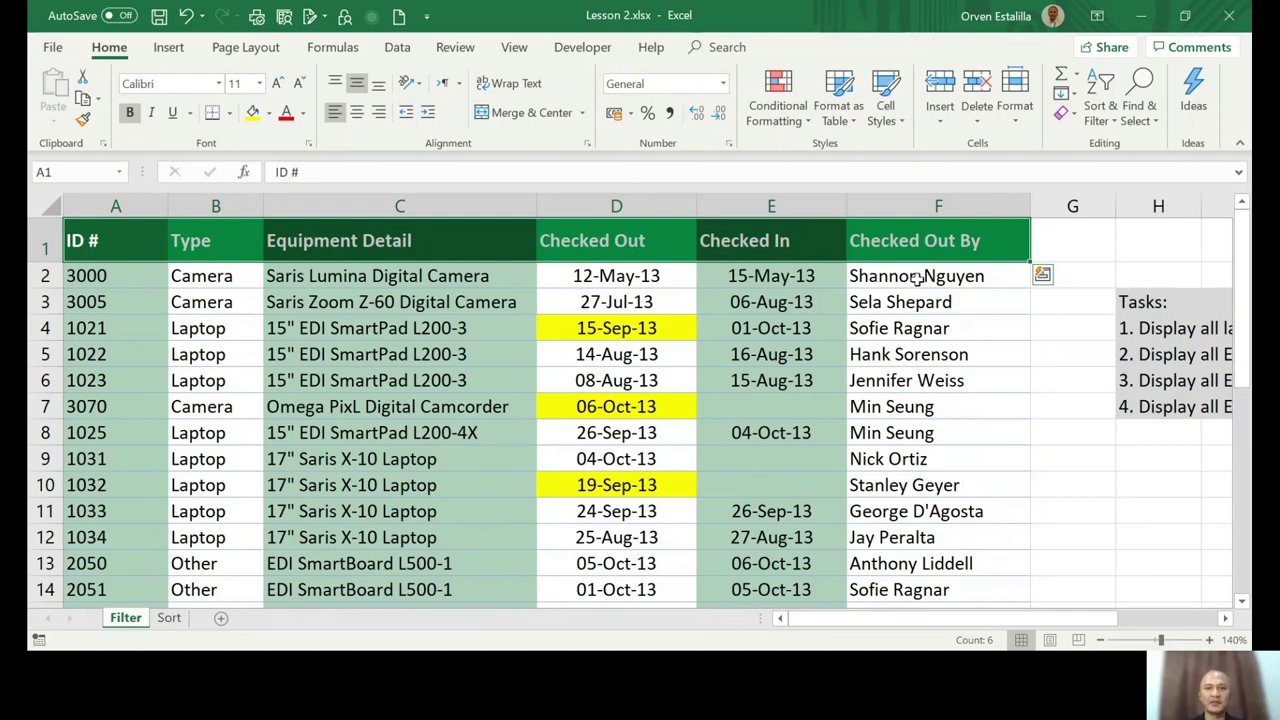
left_click(111, 239)
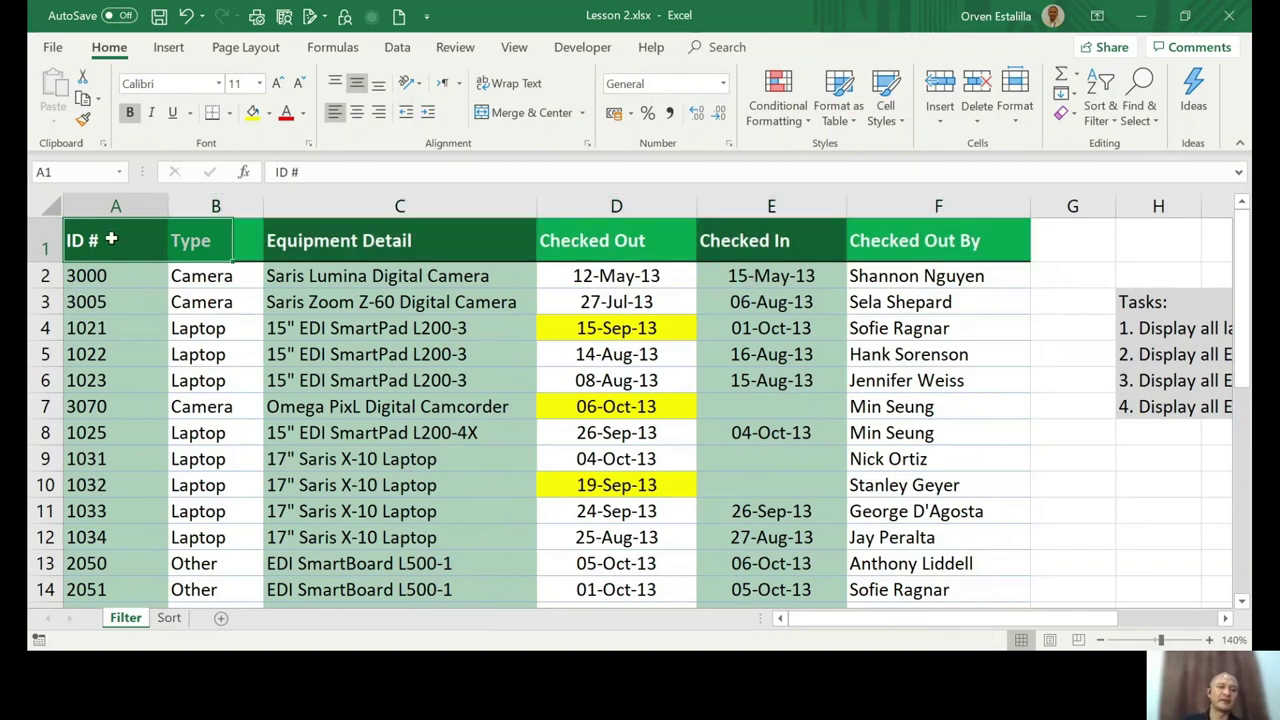
left_click_drag(111, 239, 905, 245)
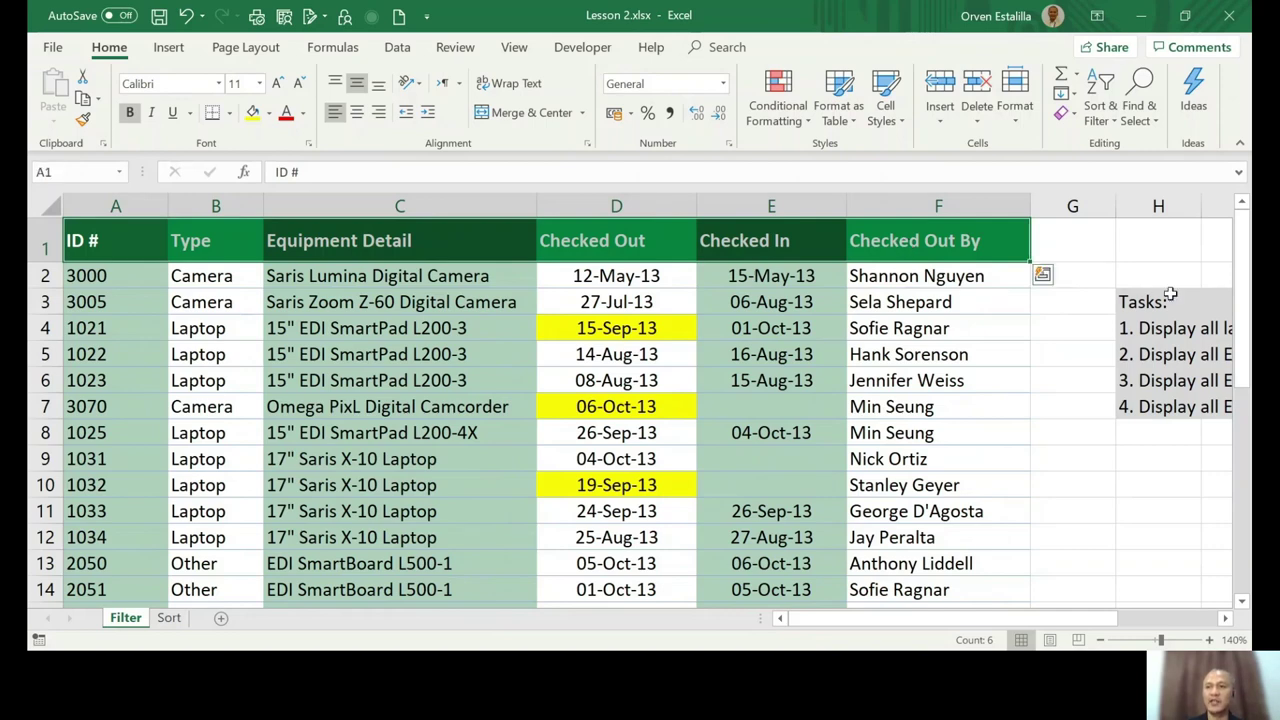
left_click(1105, 120)
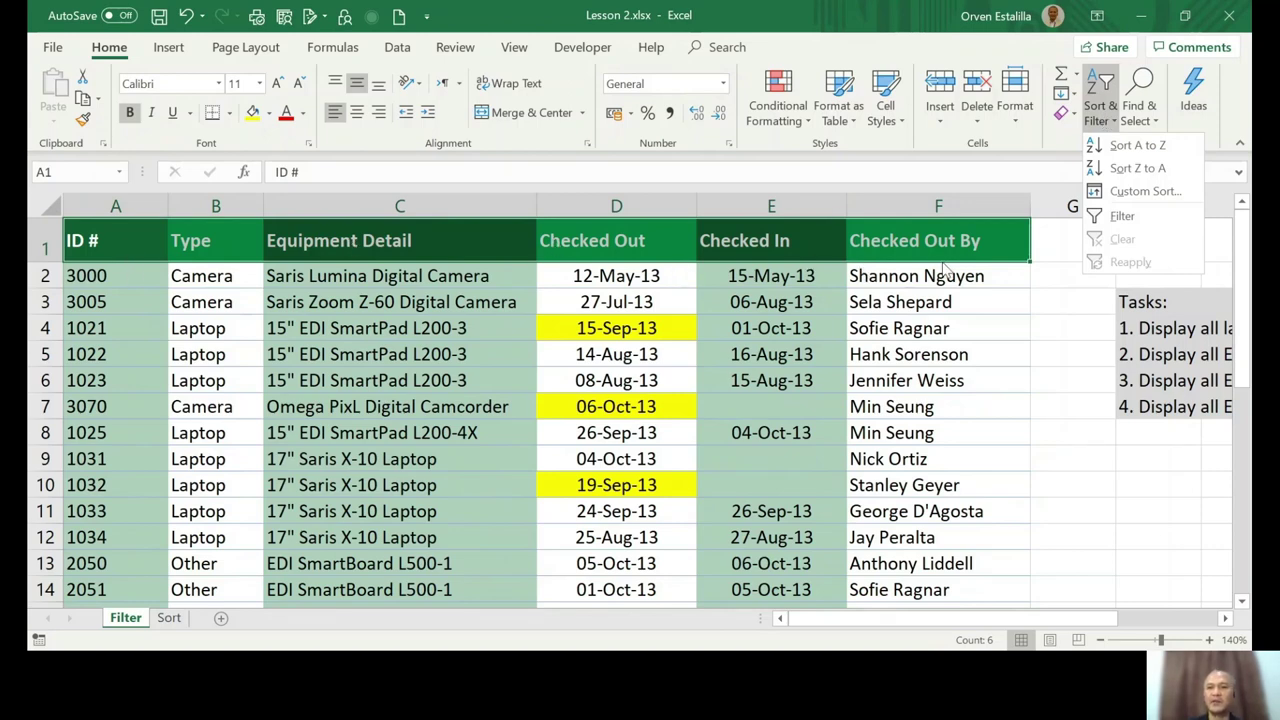
Enable Filter on the header row and test the Equipment Detail, ID # and Type dropdown arrows.
left_click(1122, 219)
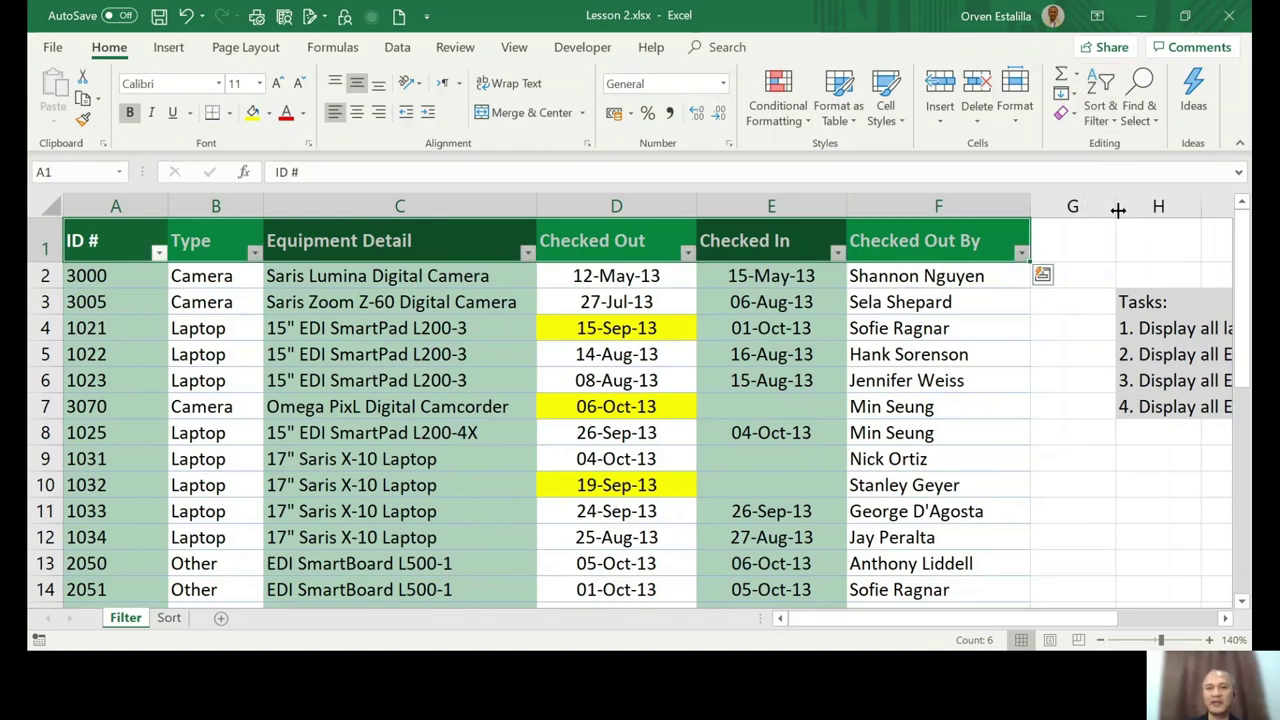
left_click(527, 253)
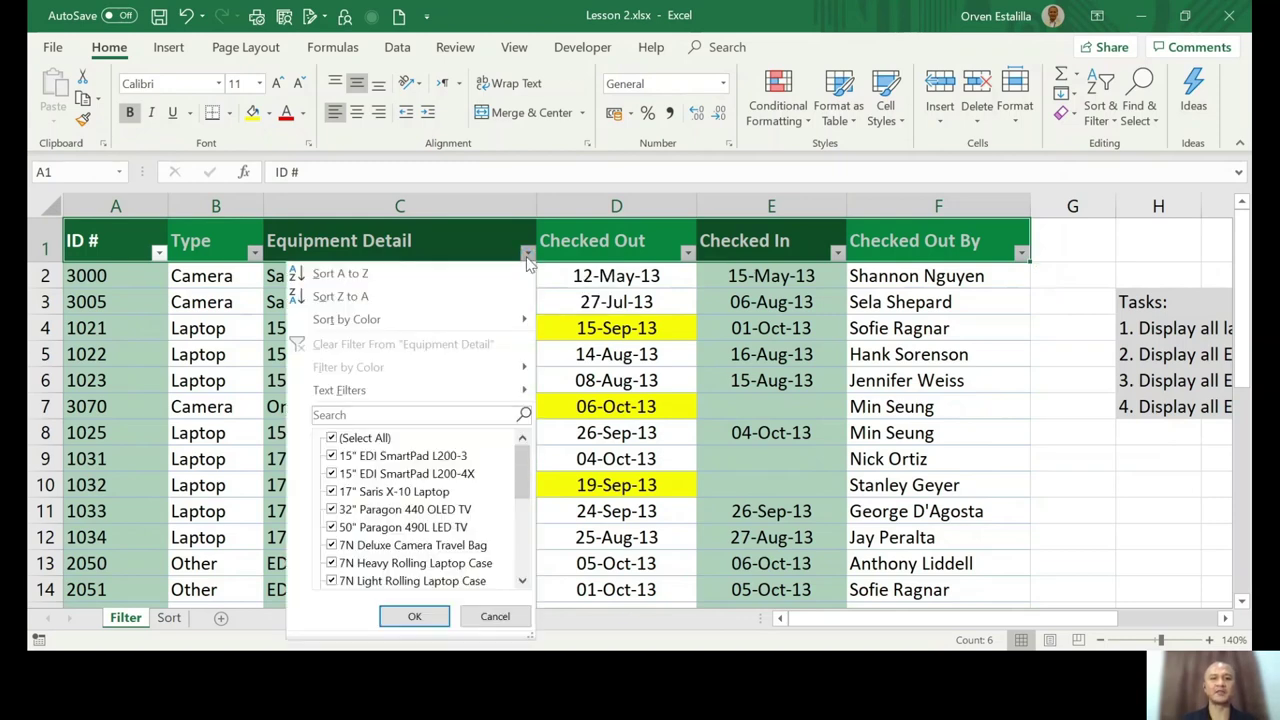
left_click(527, 256)
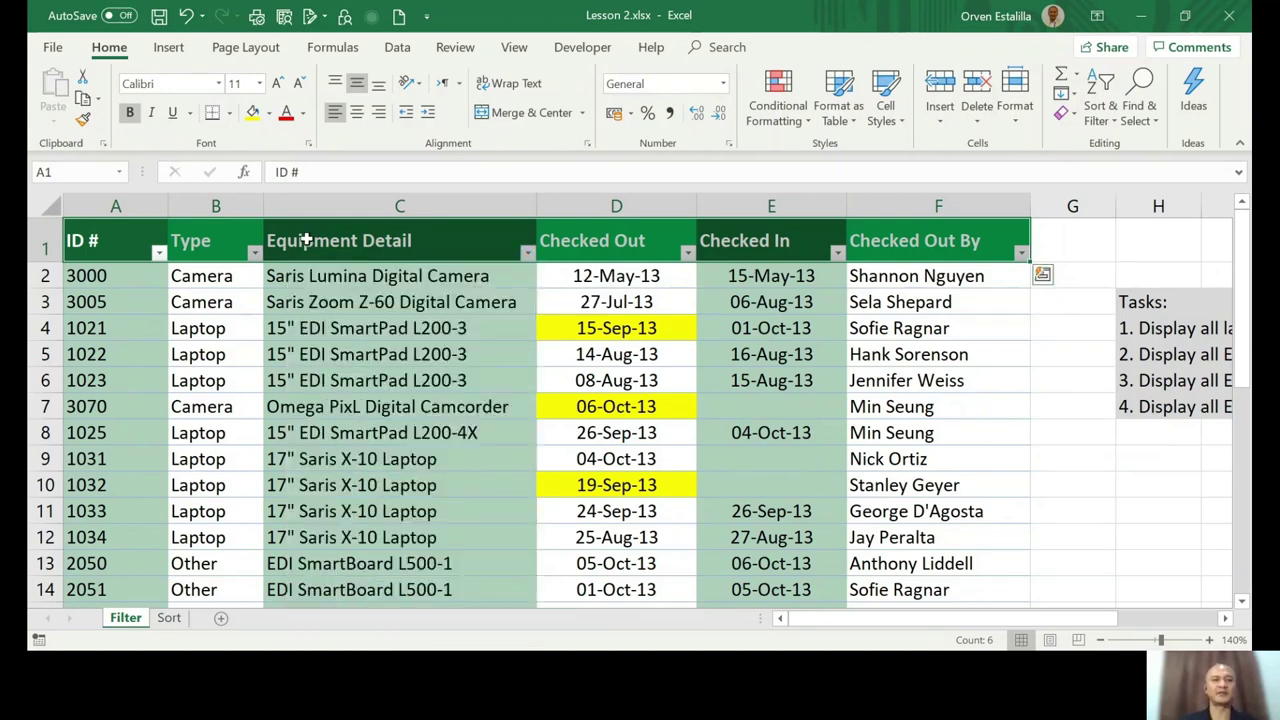
left_click(158, 254)
left_click(252, 252)
left_click(252, 252)
left_click(527, 256)
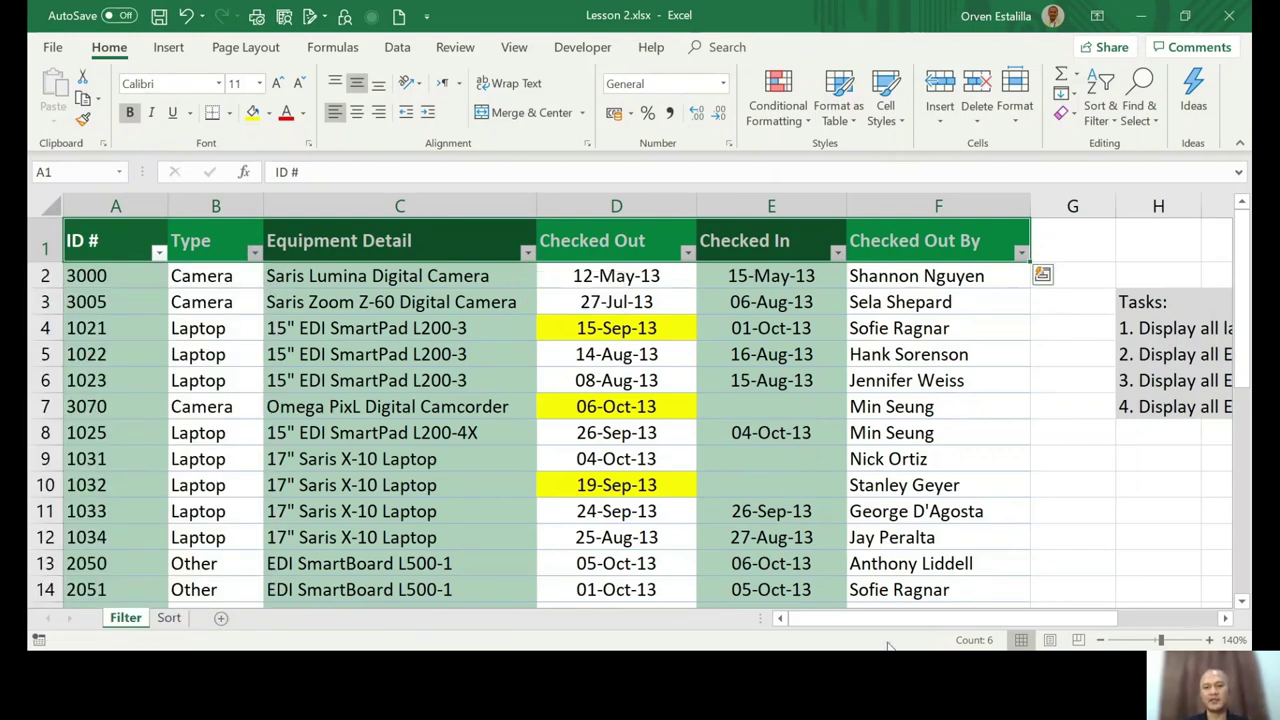
left_click_drag(882, 614, 1035, 617)
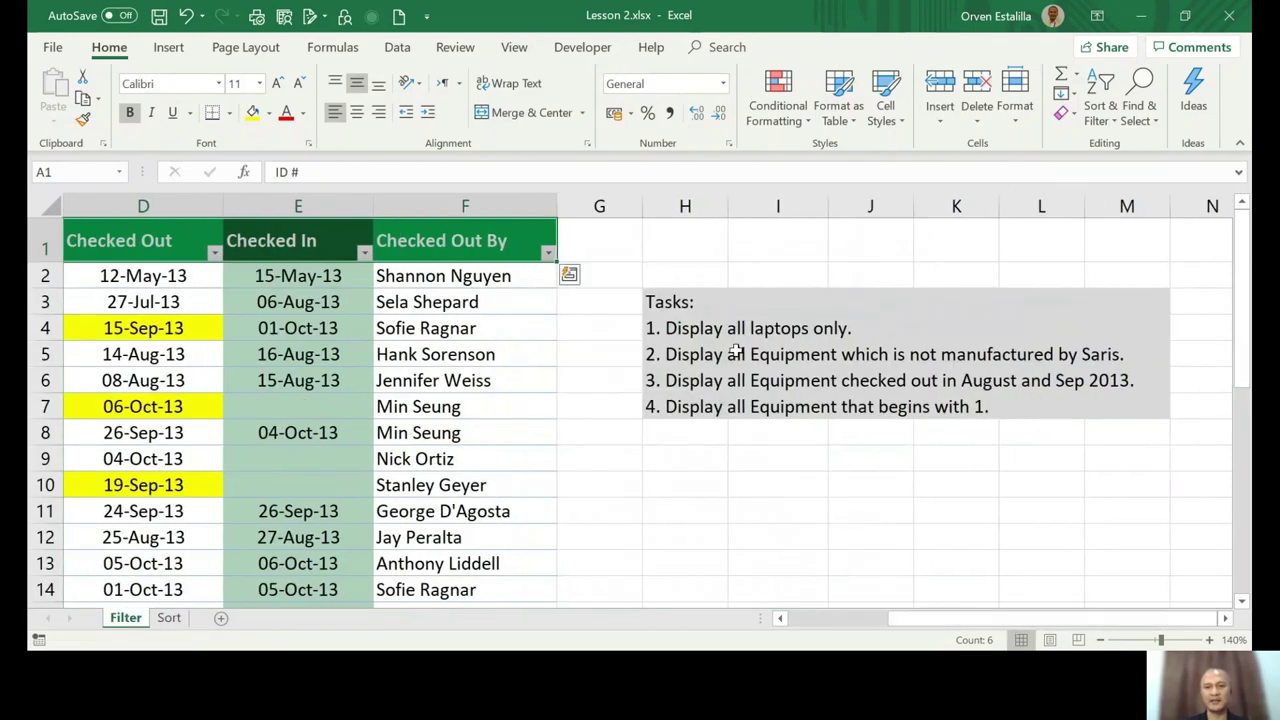
left_click_drag(955, 625, 810, 620)
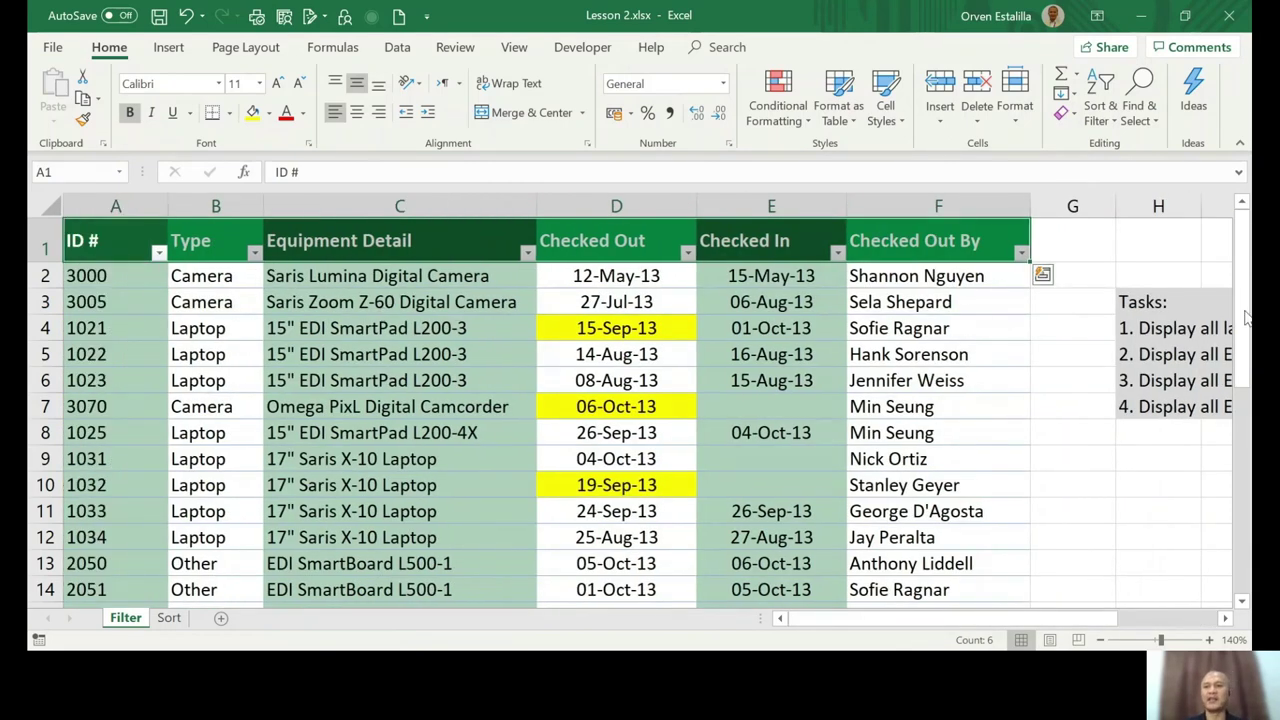
left_click_drag(1010, 618, 1087, 621)
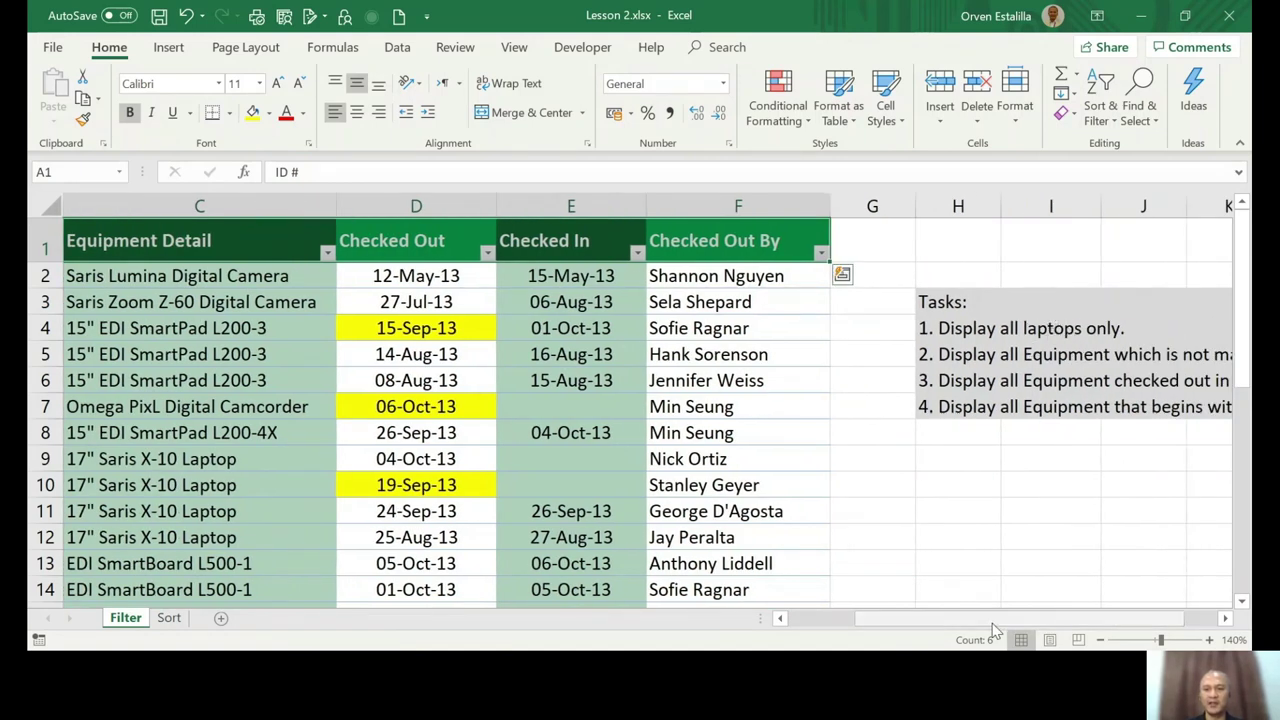
left_click_drag(995, 622, 925, 622)
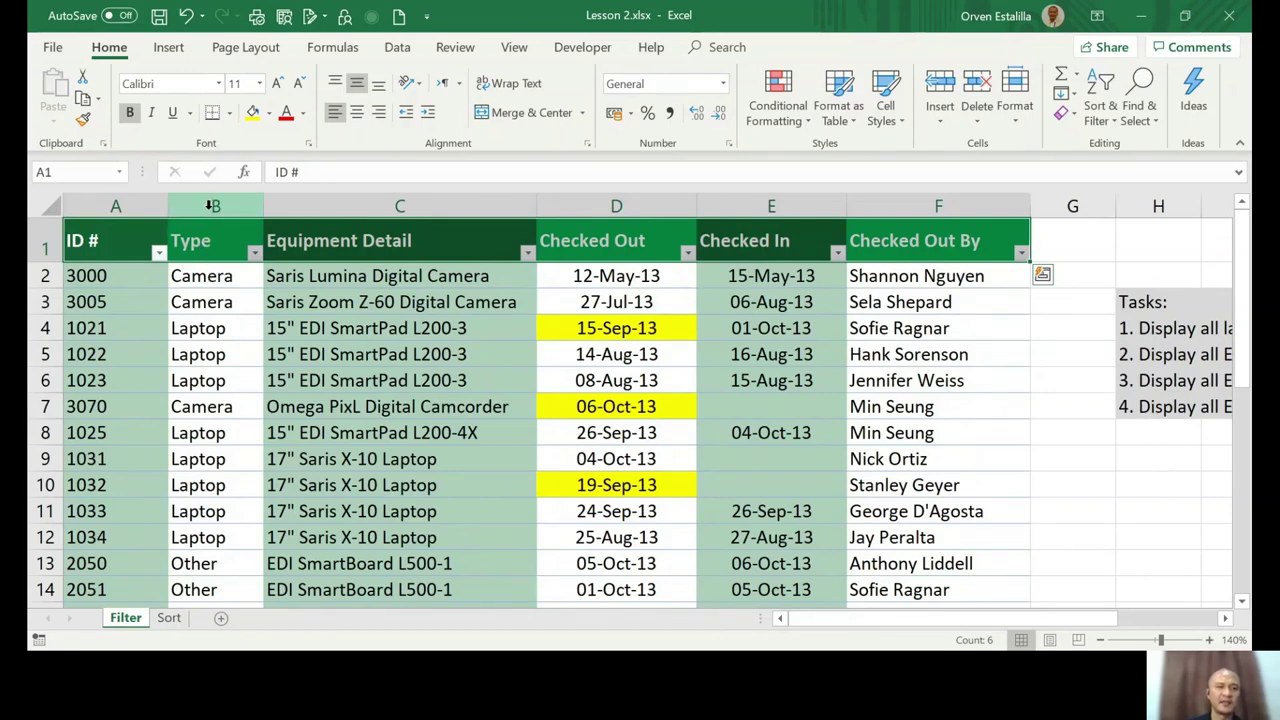
Filter the Type column to show only Laptop rows.
left_click(255, 253)
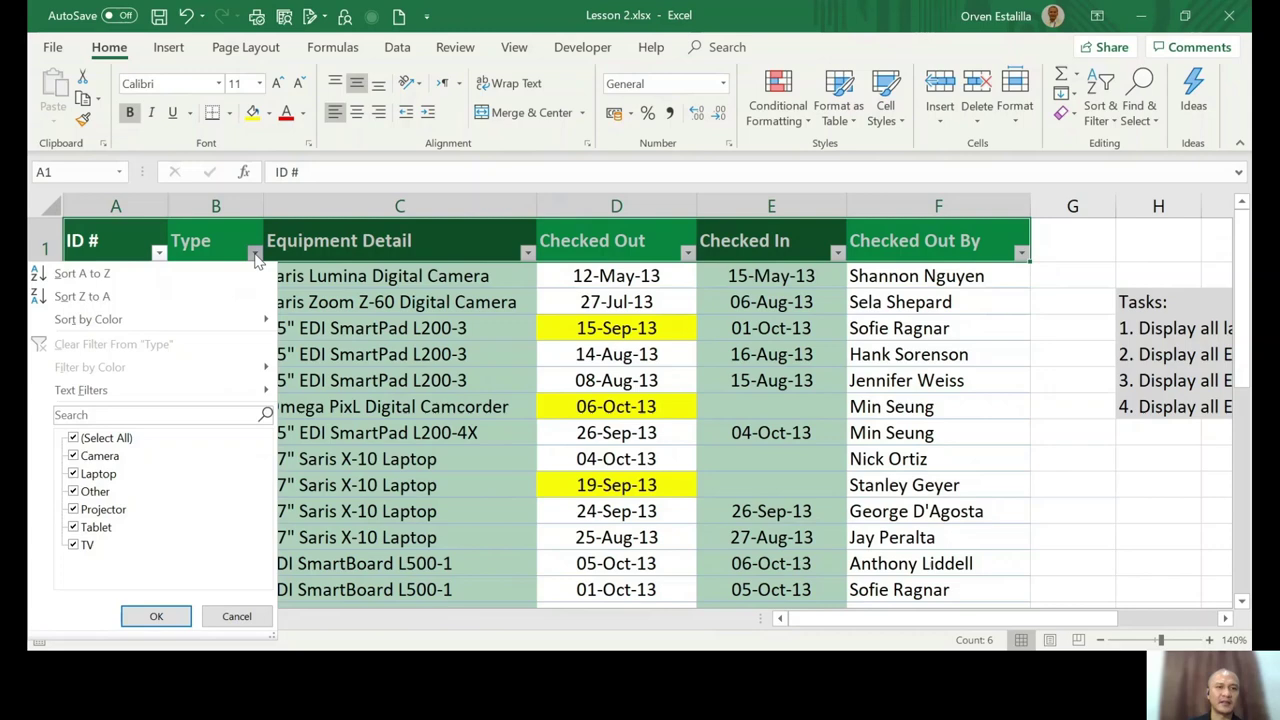
left_click(73, 441)
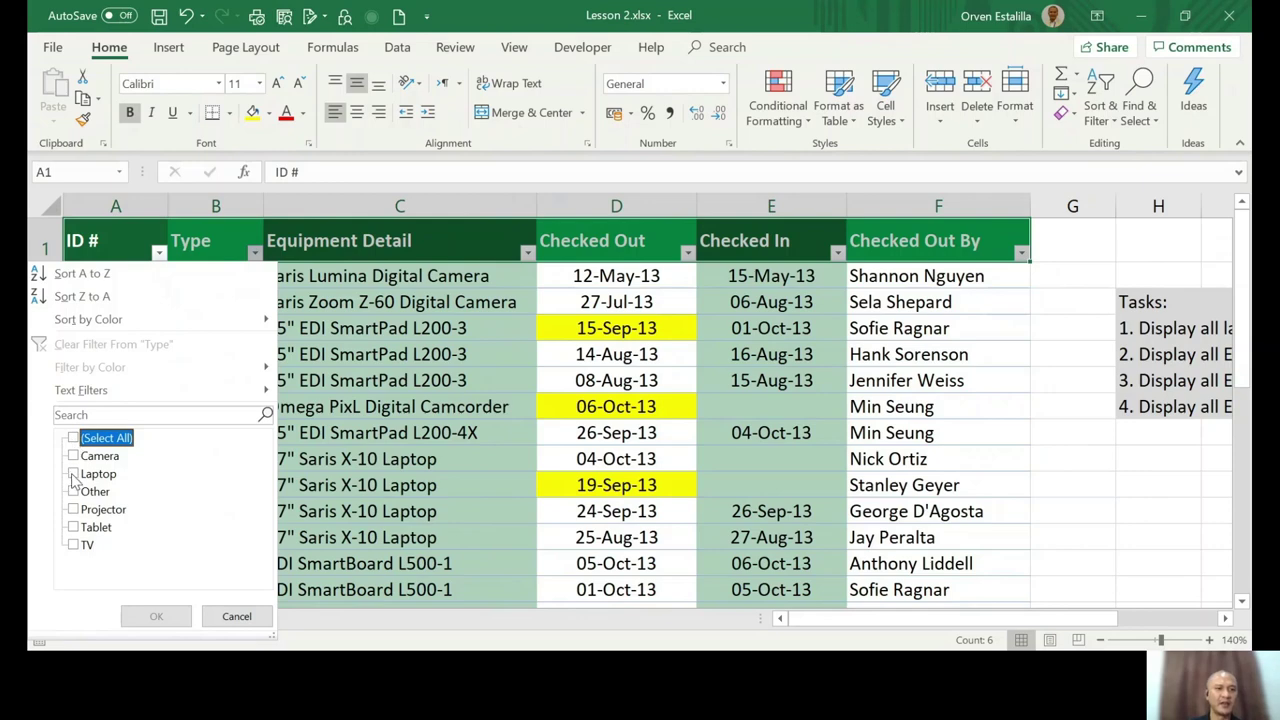
left_click(73, 476)
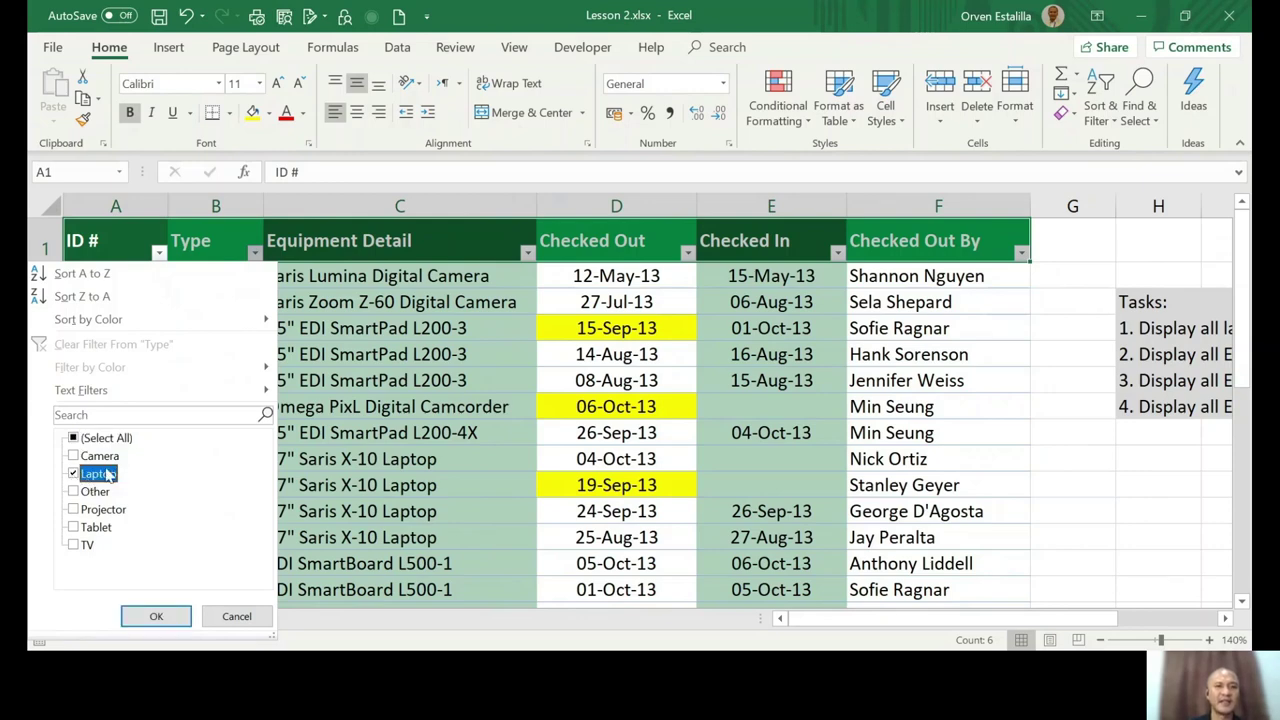
left_click(160, 618)
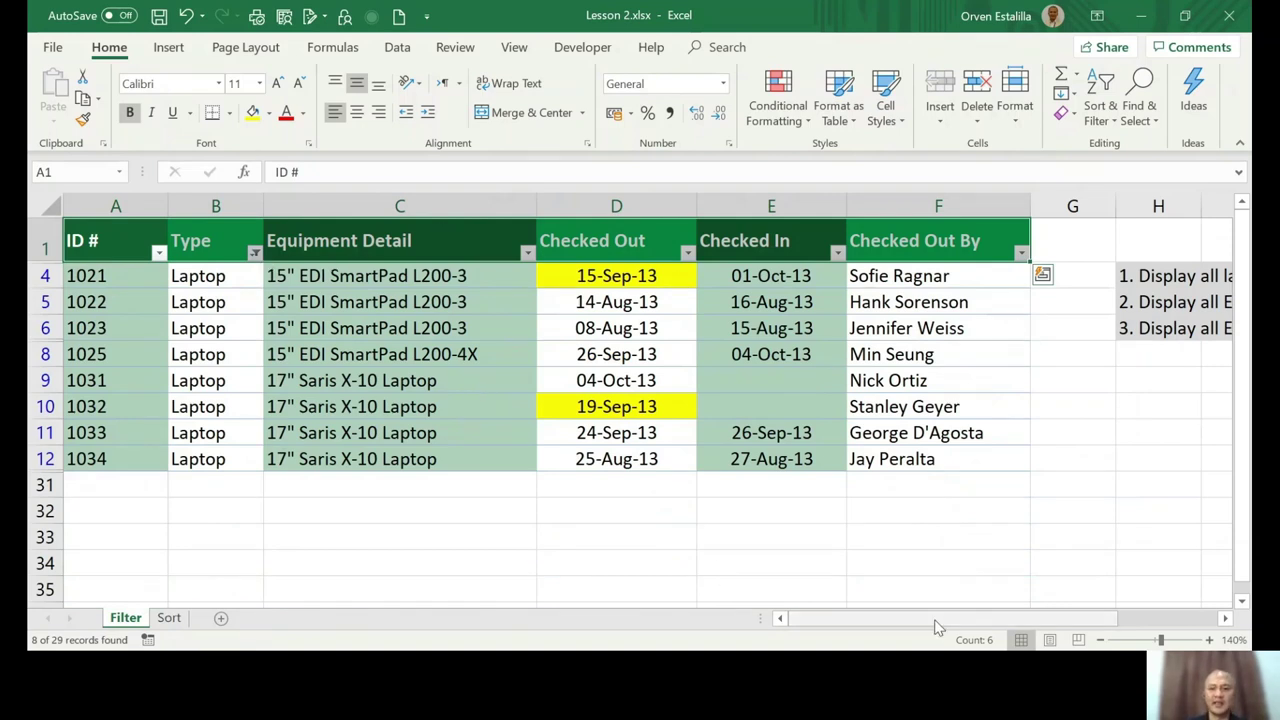
Restore every equipment type by reselecting (Select All) in the Type filter.
left_click_drag(925, 620, 886, 596)
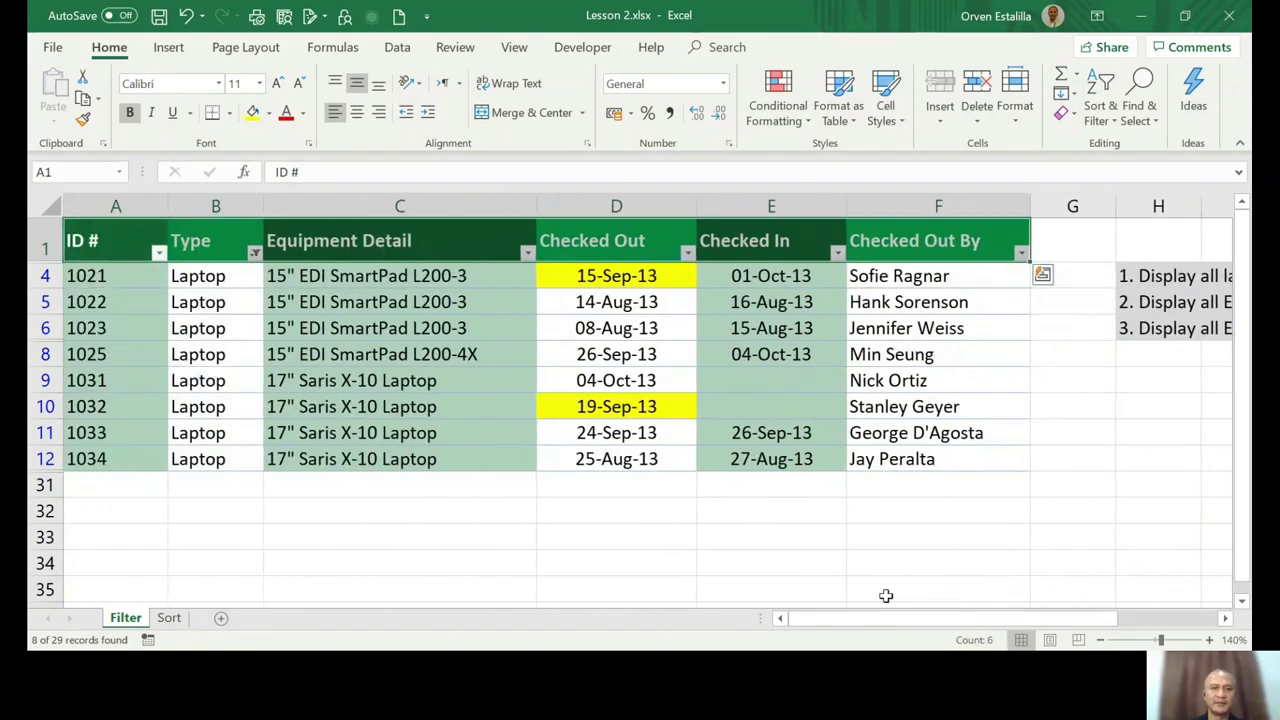
left_click(255, 252)
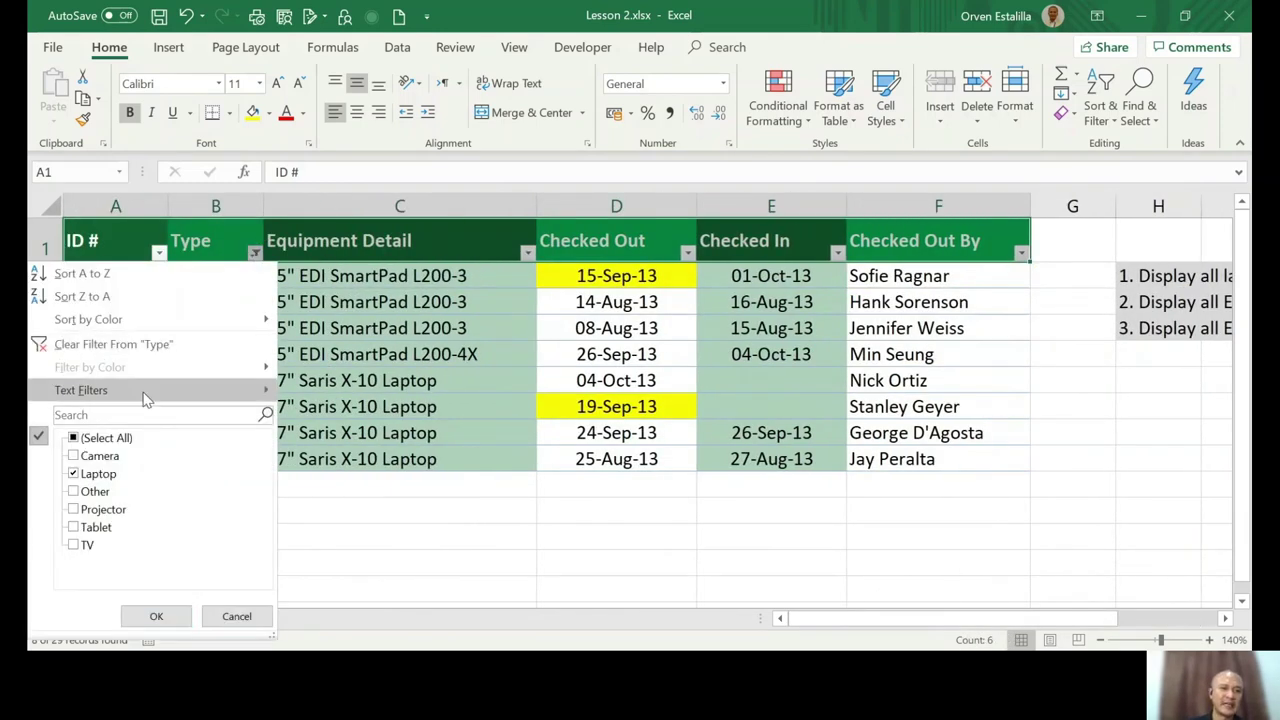
left_click(75, 440)
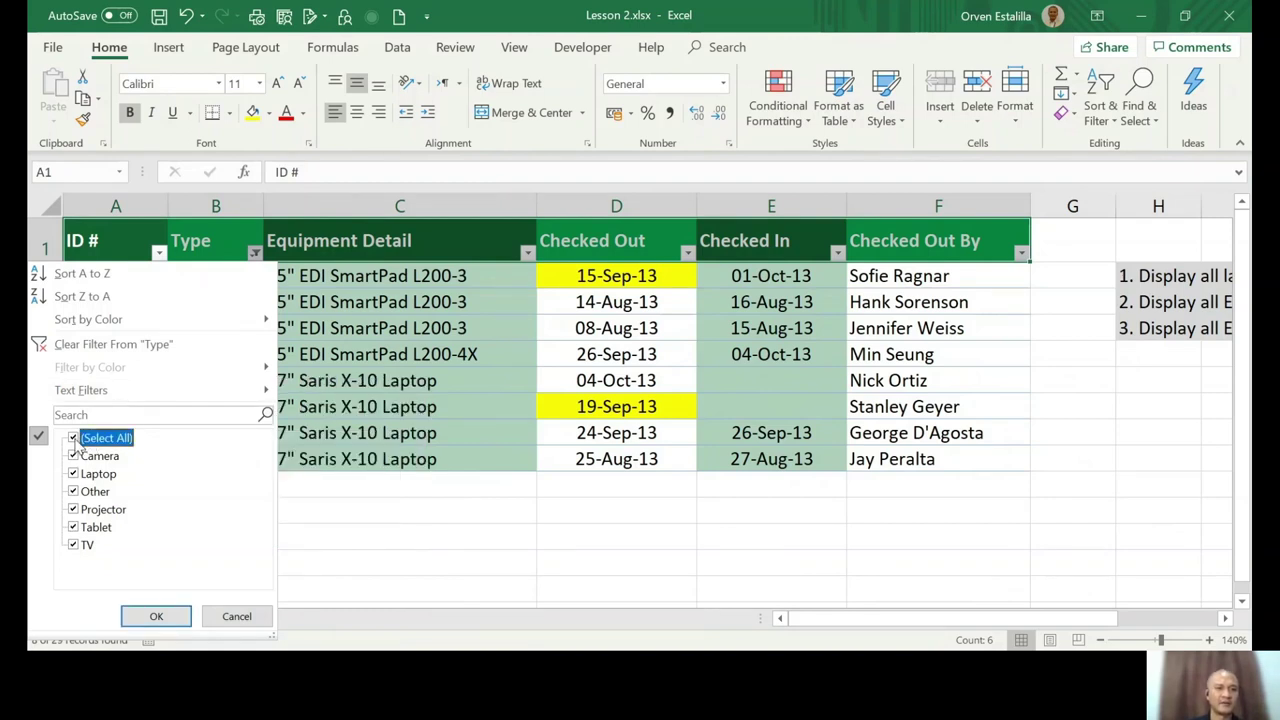
left_click(159, 617)
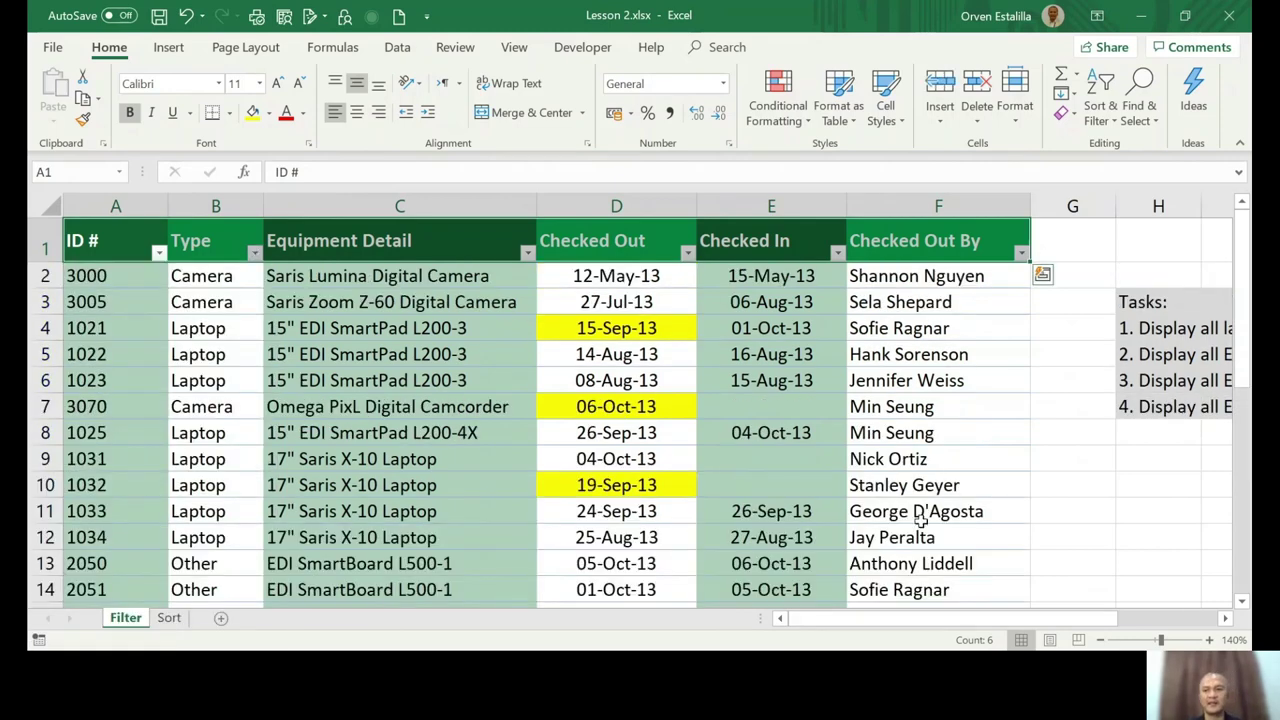
Scroll the sheet horizontally back until the ID # column A is visible.
left_click_drag(930, 618, 1062, 618)
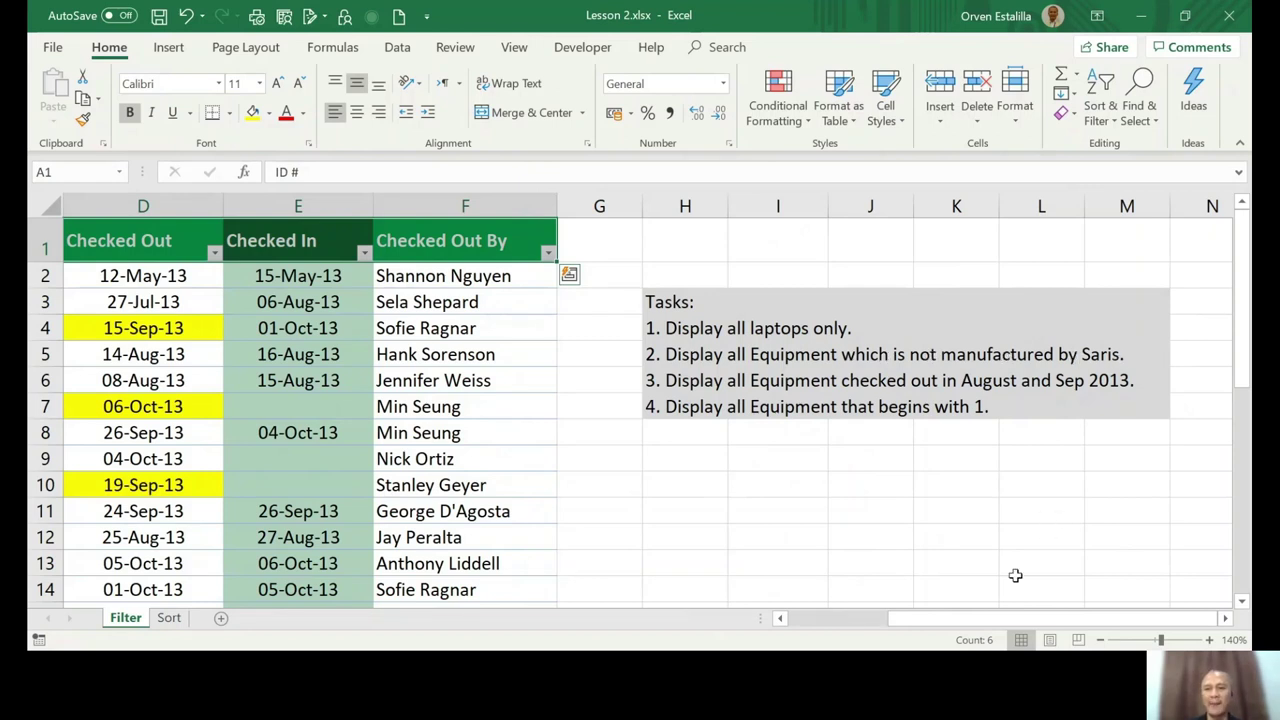
left_click_drag(1000, 622, 914, 499)
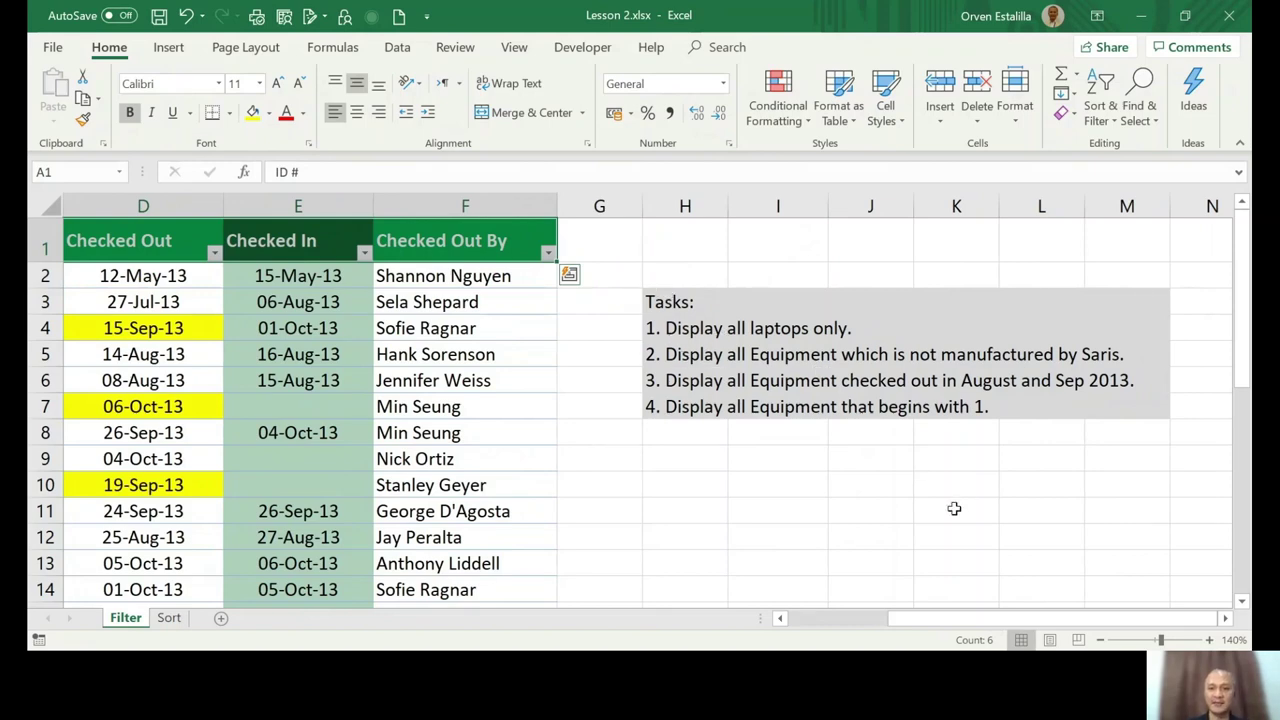
mouse_move(971, 622)
left_mouse_down()
mouse_move(945, 622)
mouse_move(978, 626)
left_mouse_up()
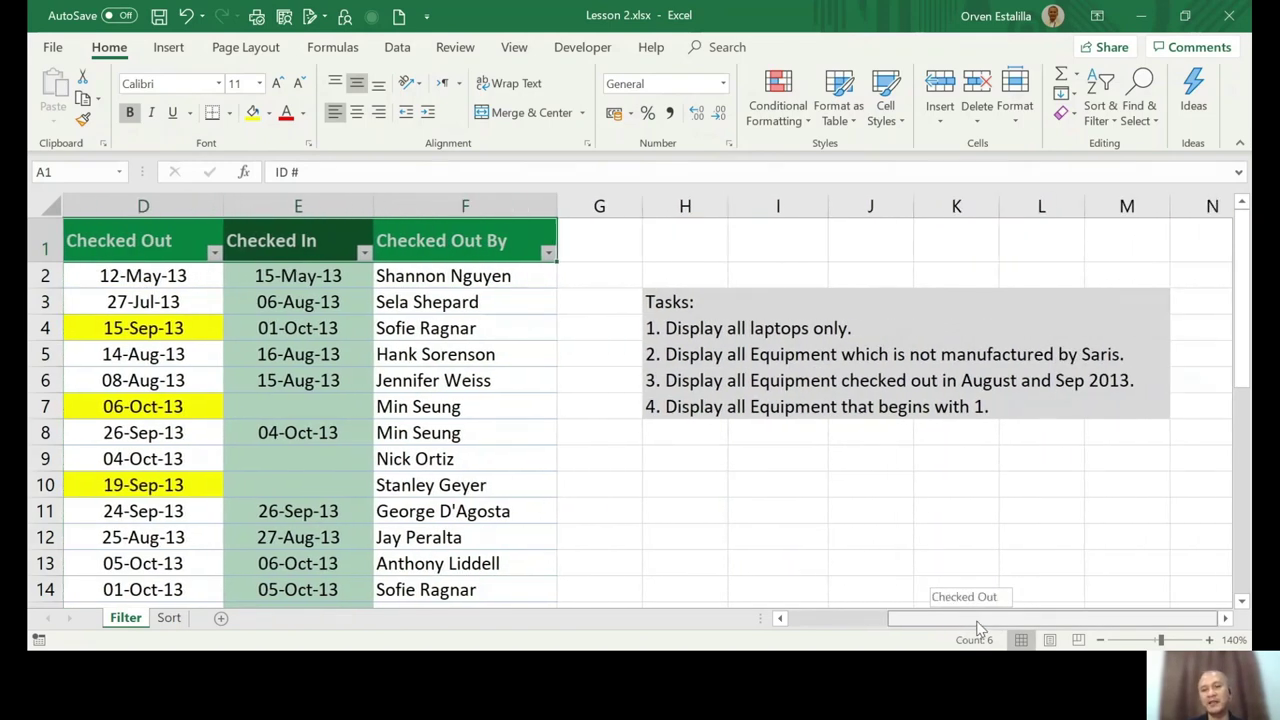
left_click_drag(978, 626, 855, 630)
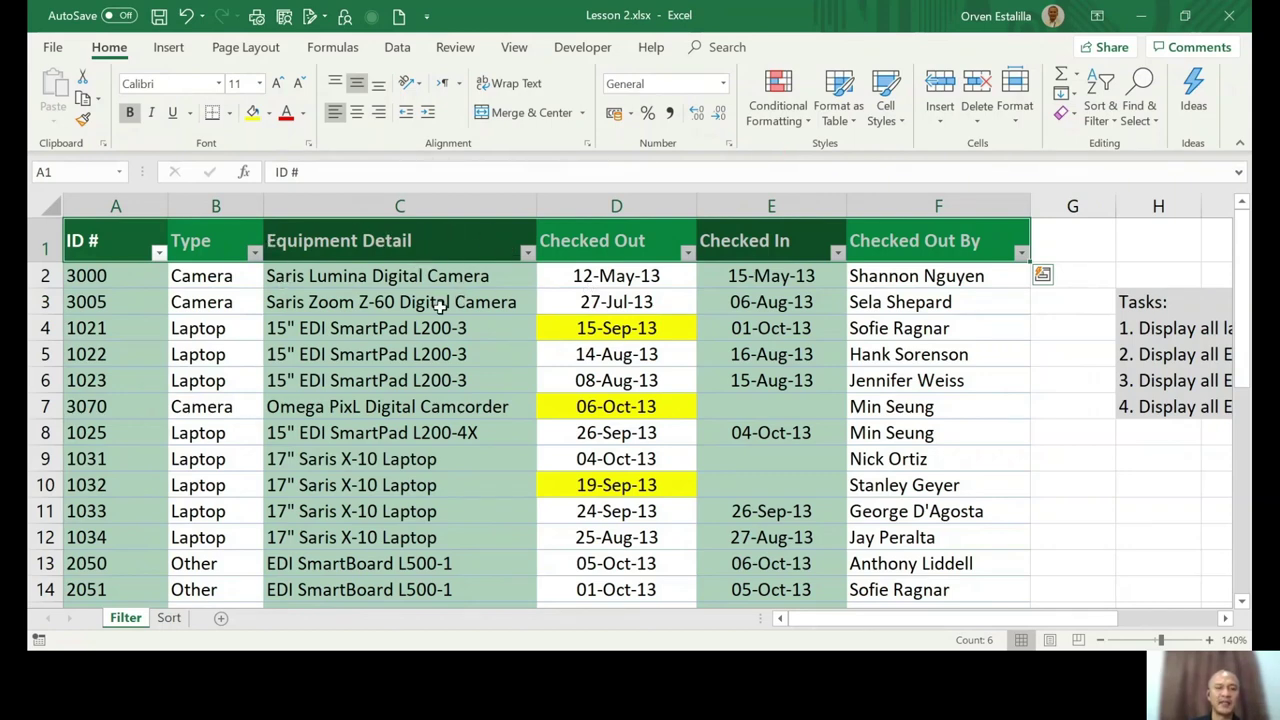
Try ticking the 15" EDI SmartPads and Paragon TVs in Equipment Detail, then re-tick (Select All).
left_click(527, 252)
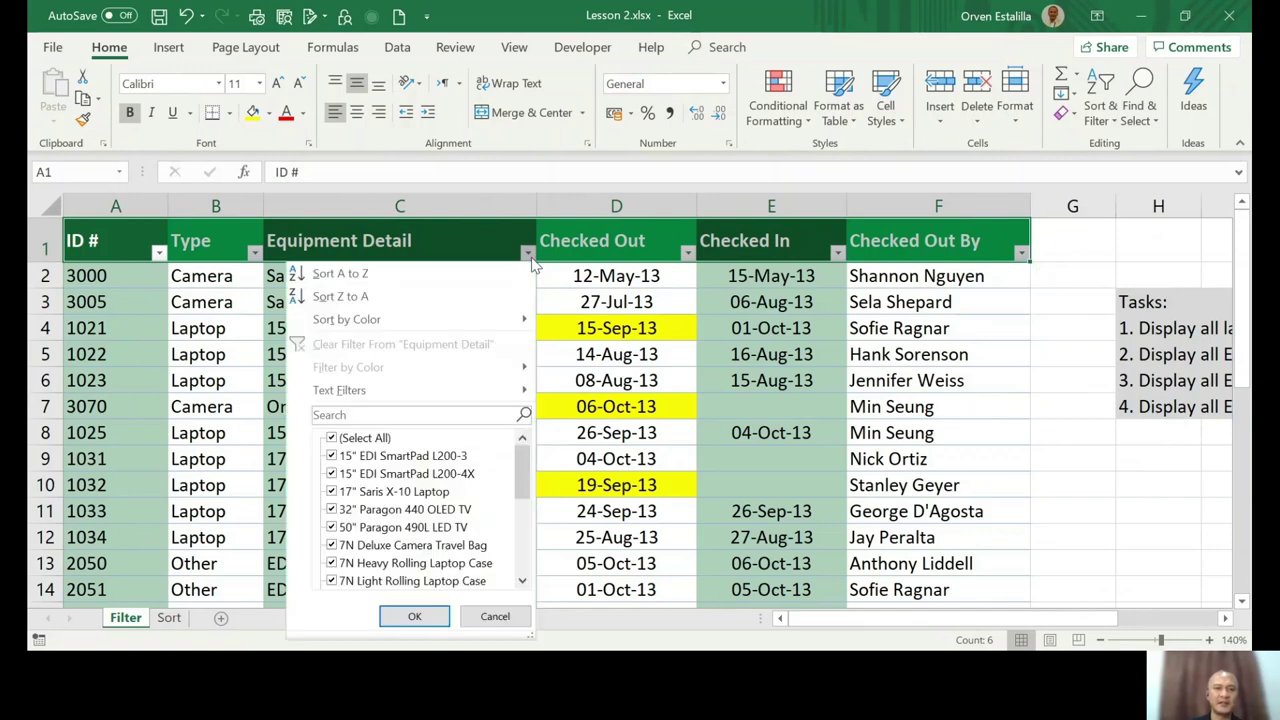
left_click(333, 440)
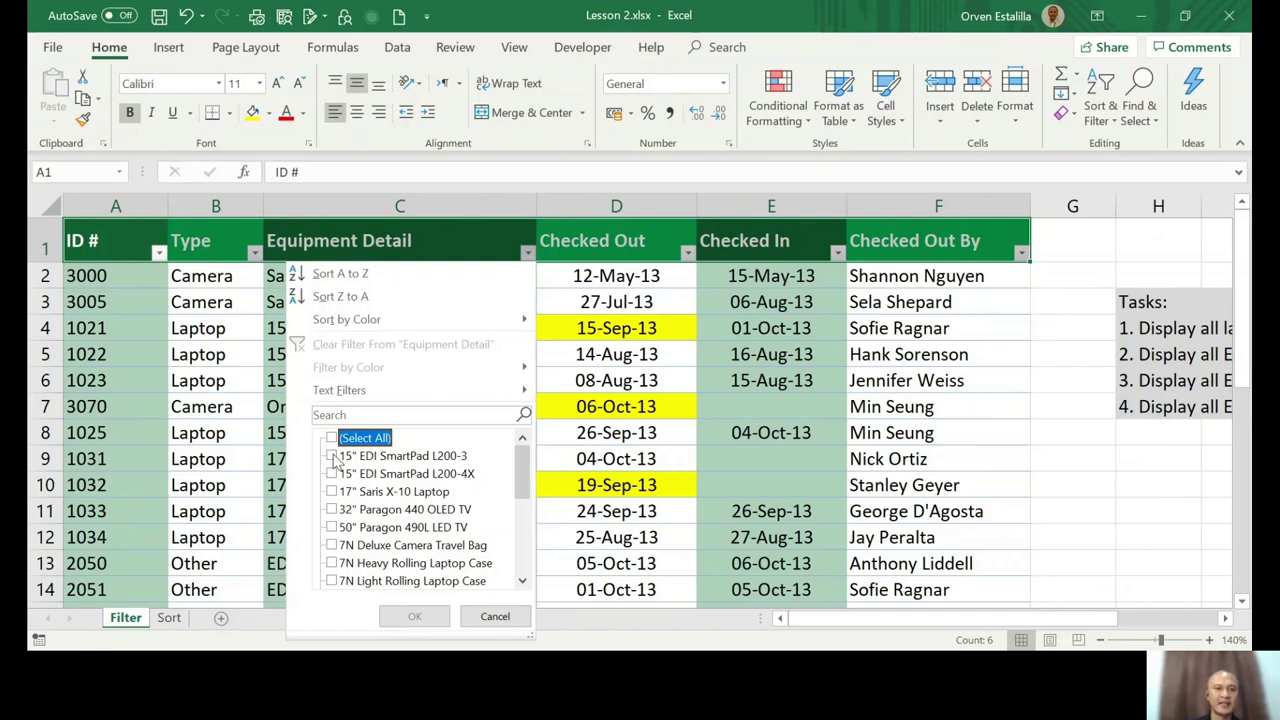
left_click(332, 456)
left_click(332, 474)
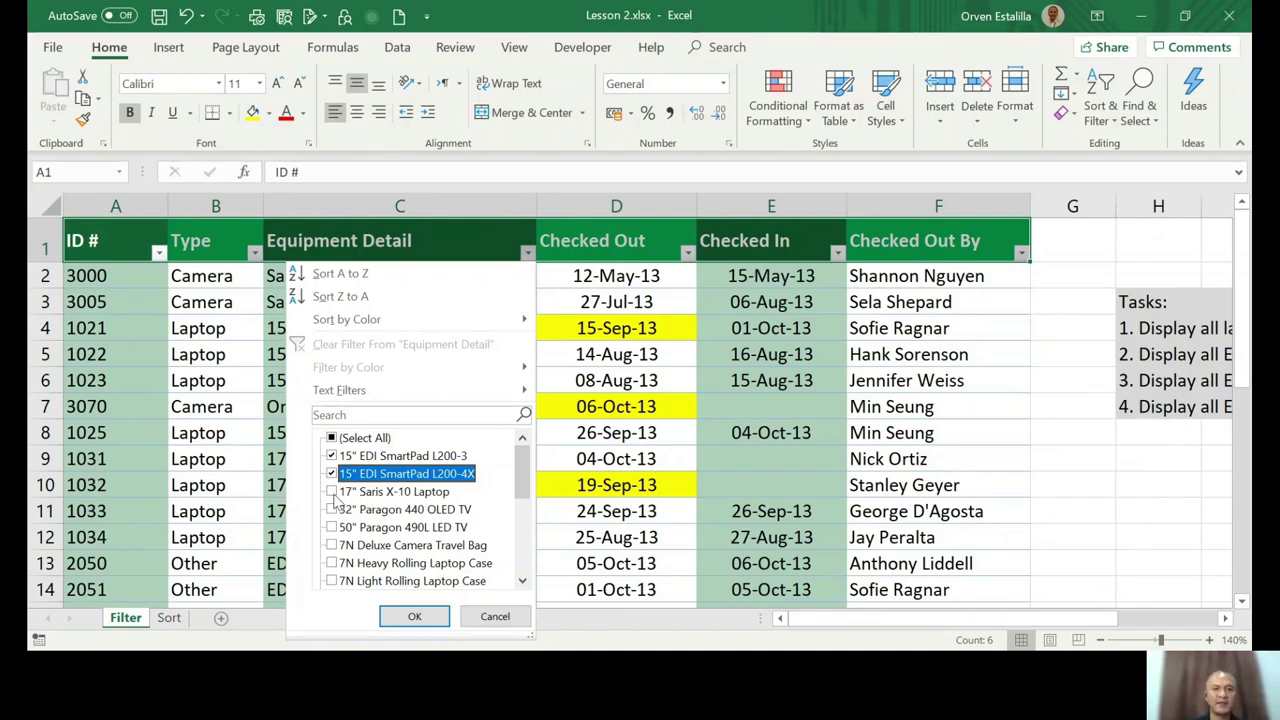
left_click(332, 510)
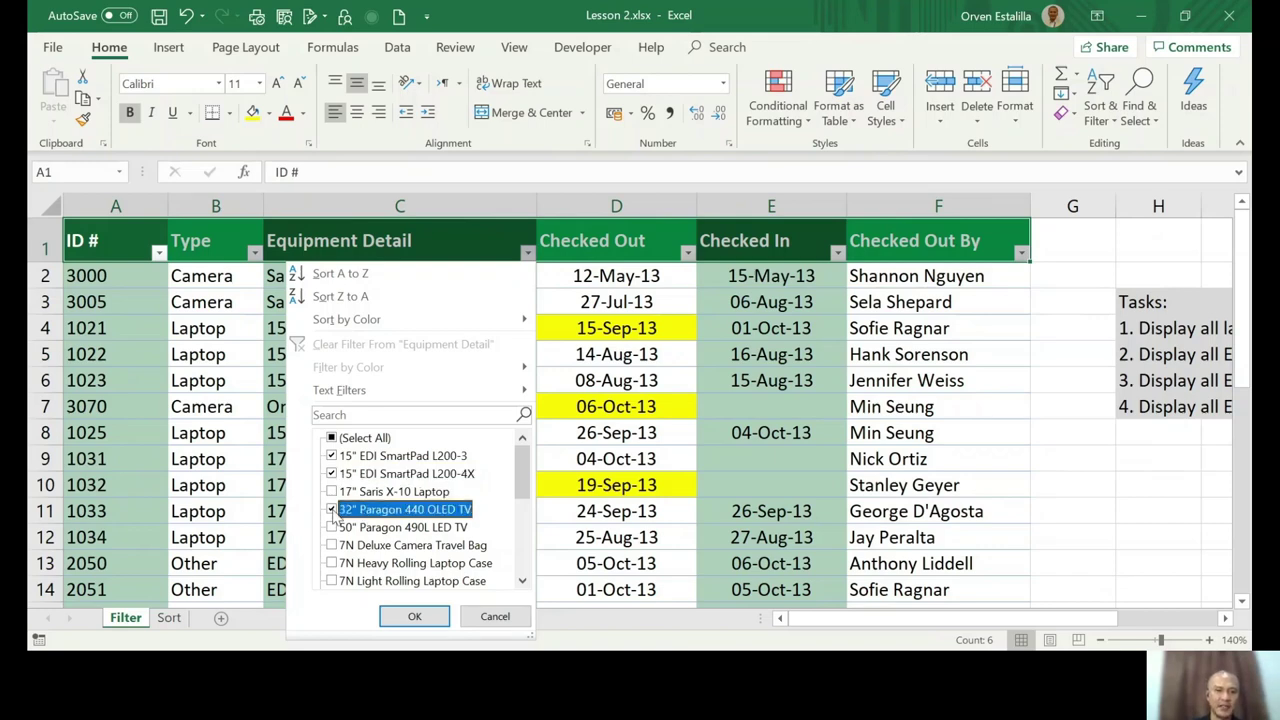
left_click(332, 528)
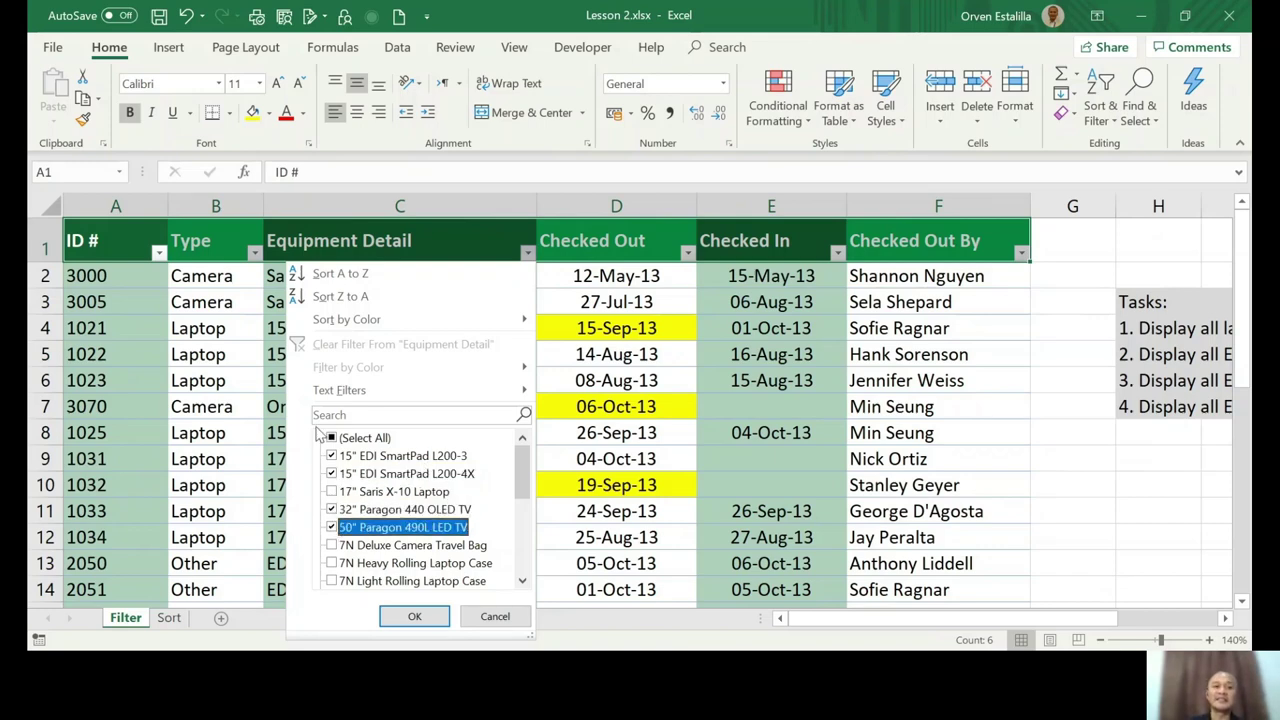
mouse_move(522, 476)
left_mouse_down()
mouse_move(522, 560)
mouse_move(524, 458)
left_mouse_up()
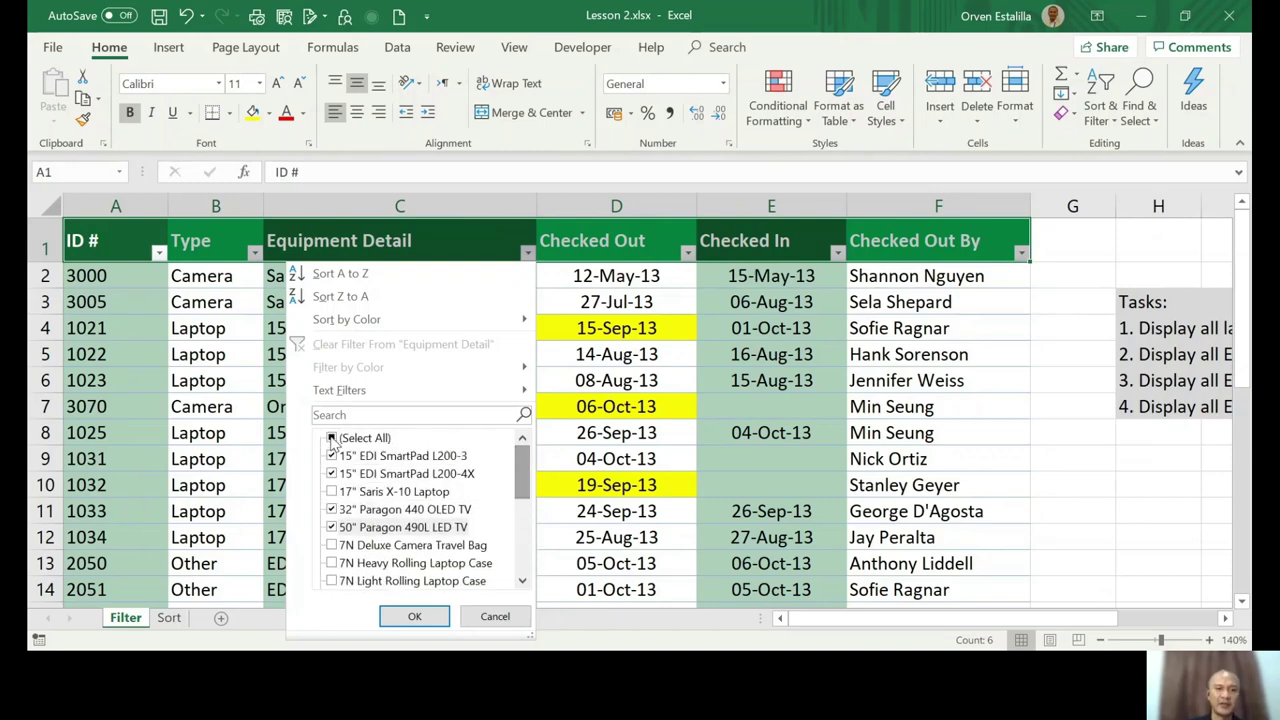
left_click(332, 438)
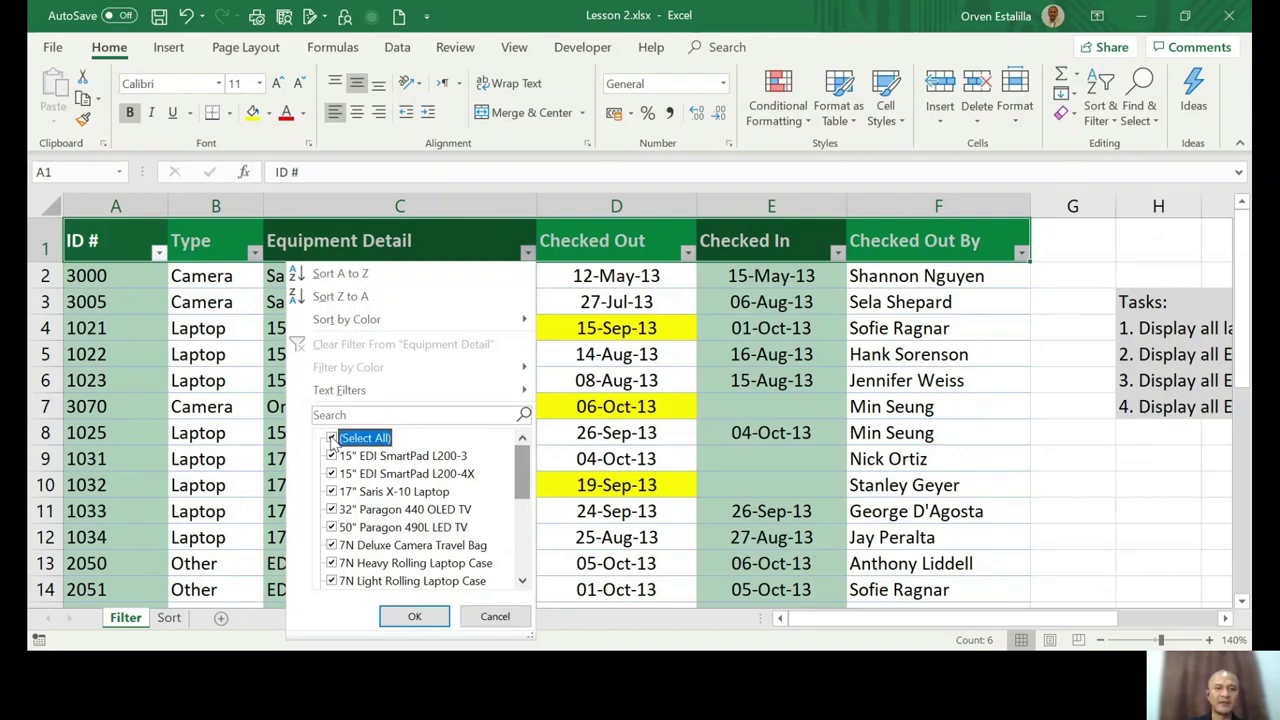
Apply a Does Not Contain 'Saris' text filter to Equipment Detail, leaving 16 of 29 records.
mouse_move(370, 398)
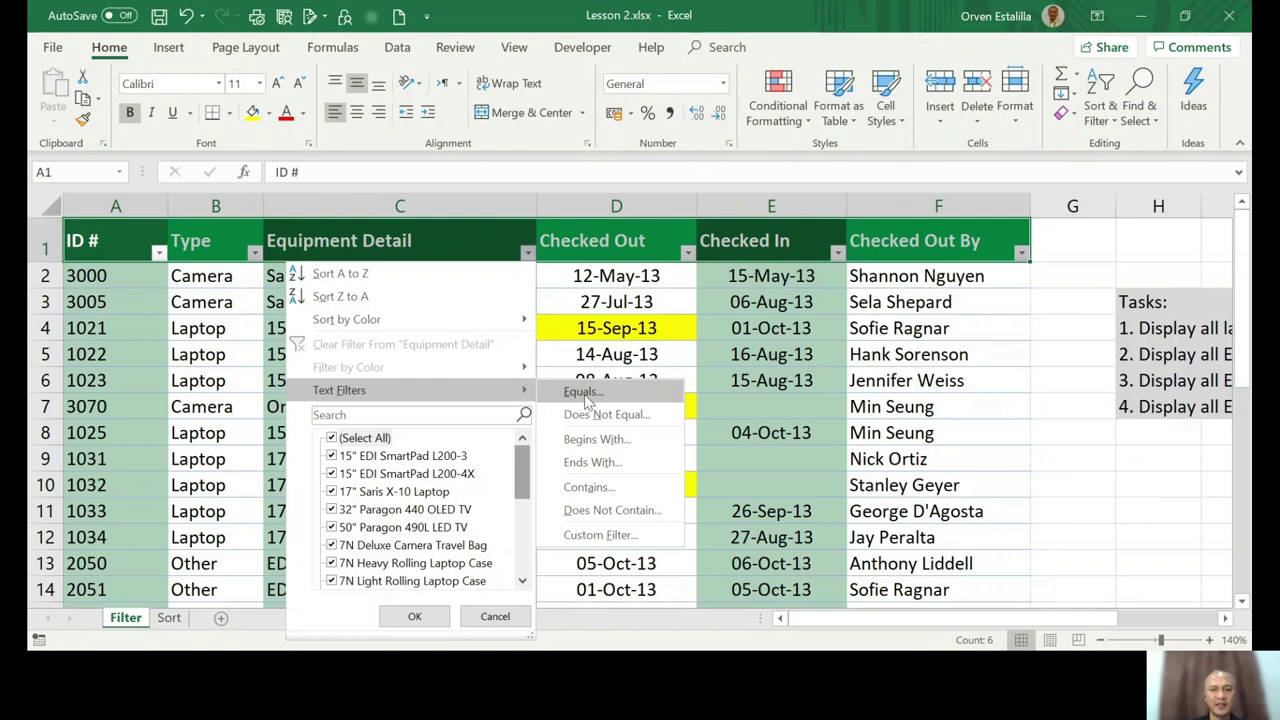
left_click(604, 512)
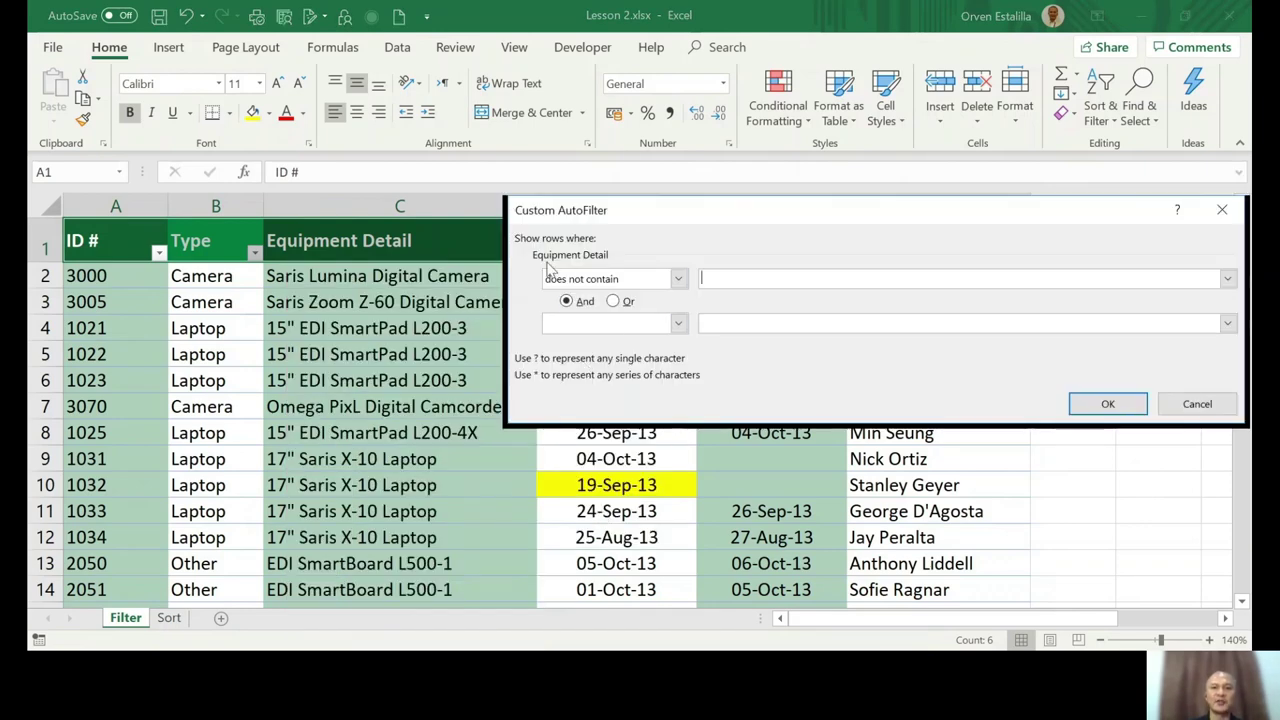
type("Saris")
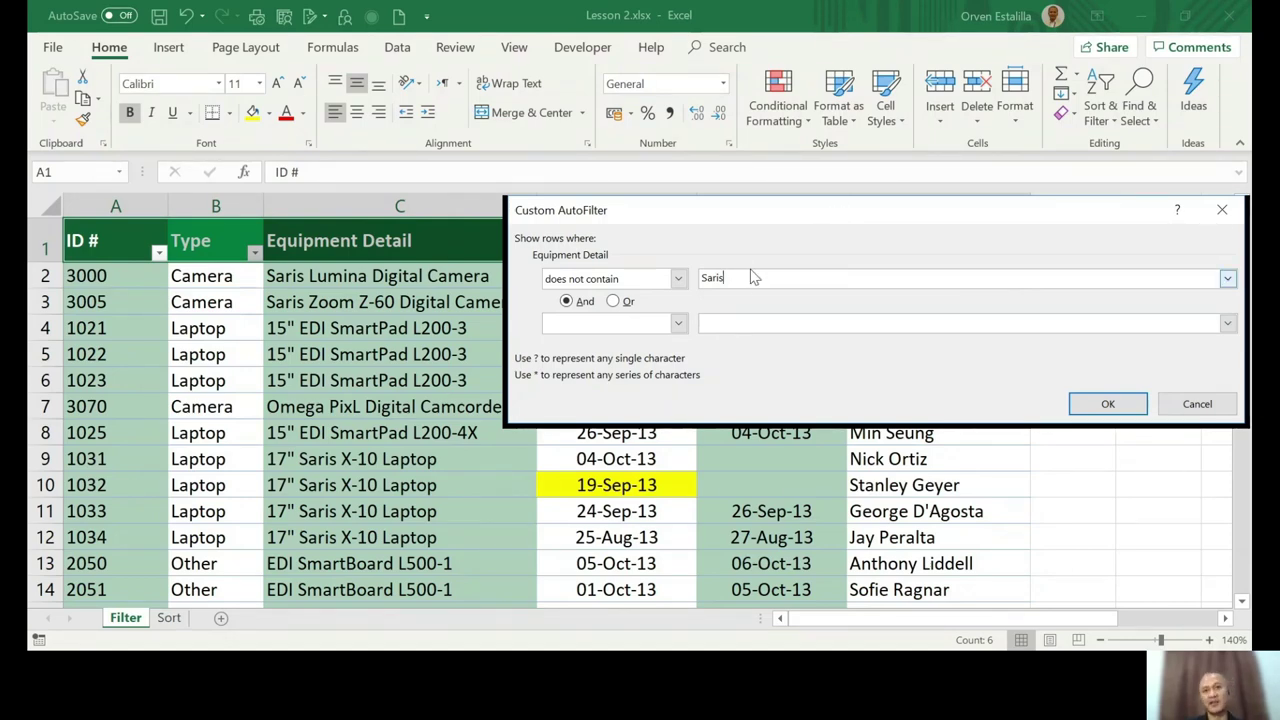
left_click(1108, 404)
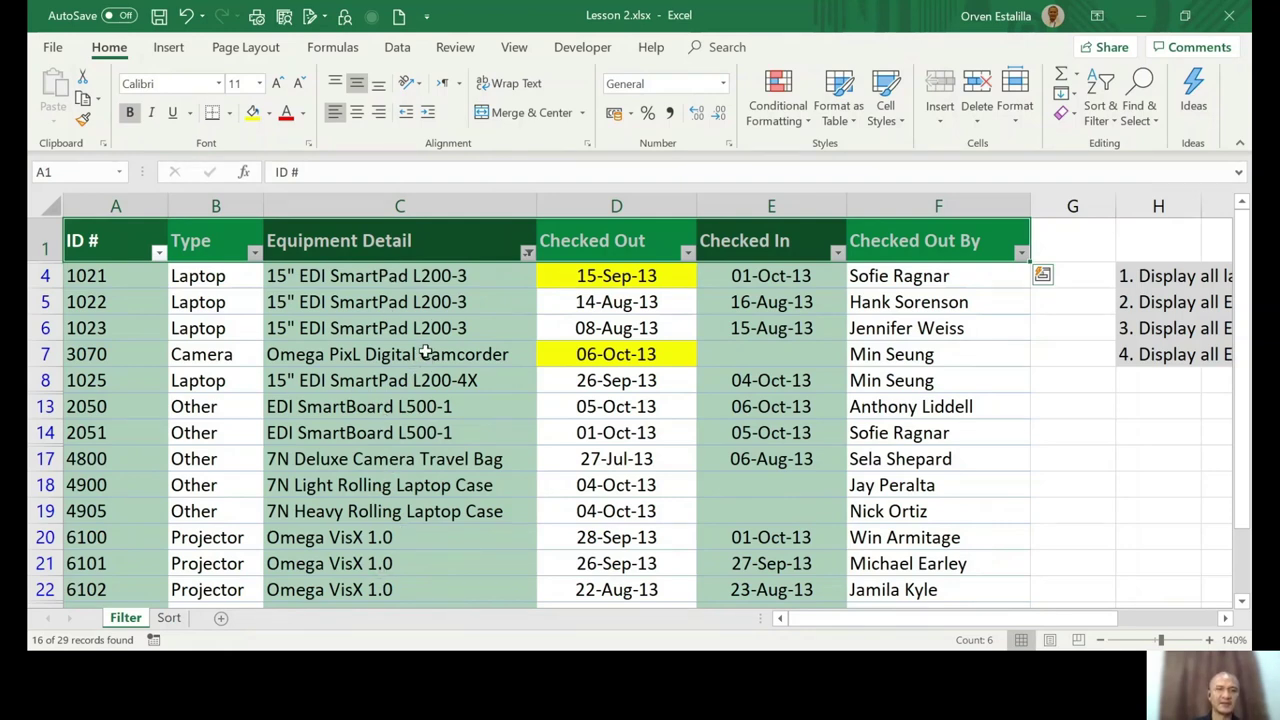
Tick (Select All) in the Equipment Detail filter to drop the Saris exclusion.
left_click_drag(1030, 625, 1140, 625)
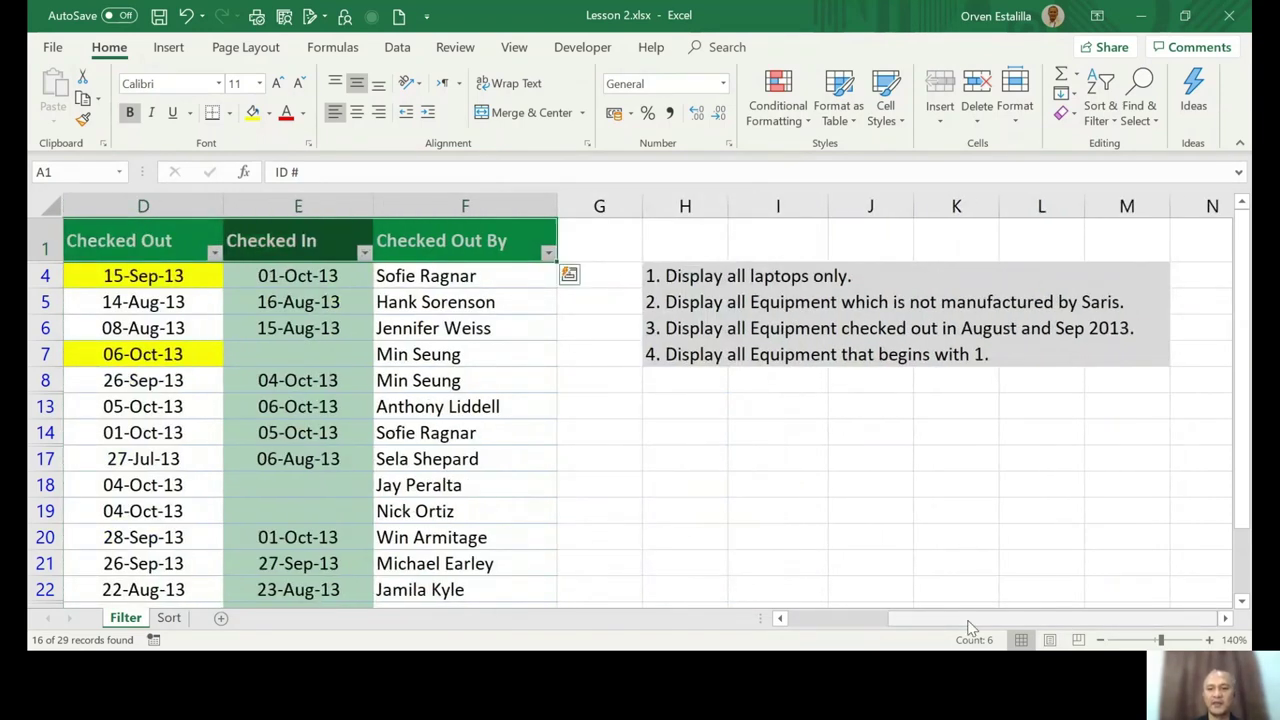
left_click_drag(968, 622, 806, 625)
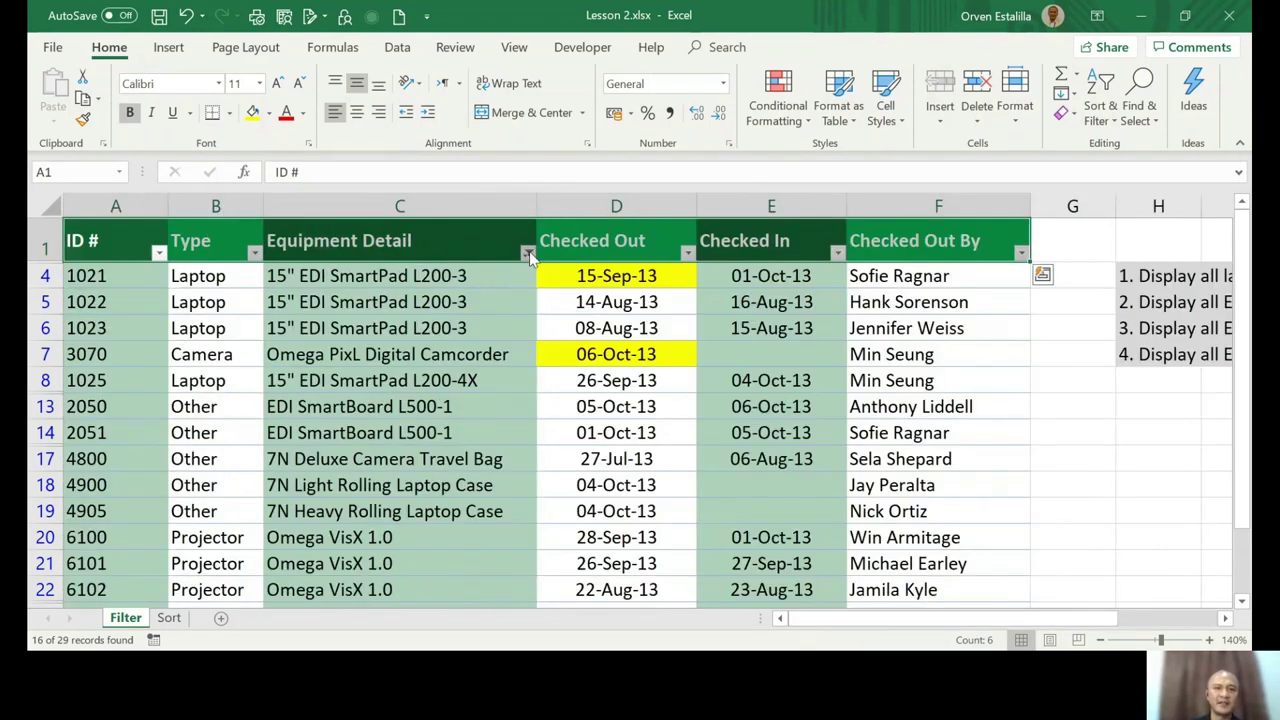
left_click(528, 253)
left_click(335, 447)
left_click(412, 615)
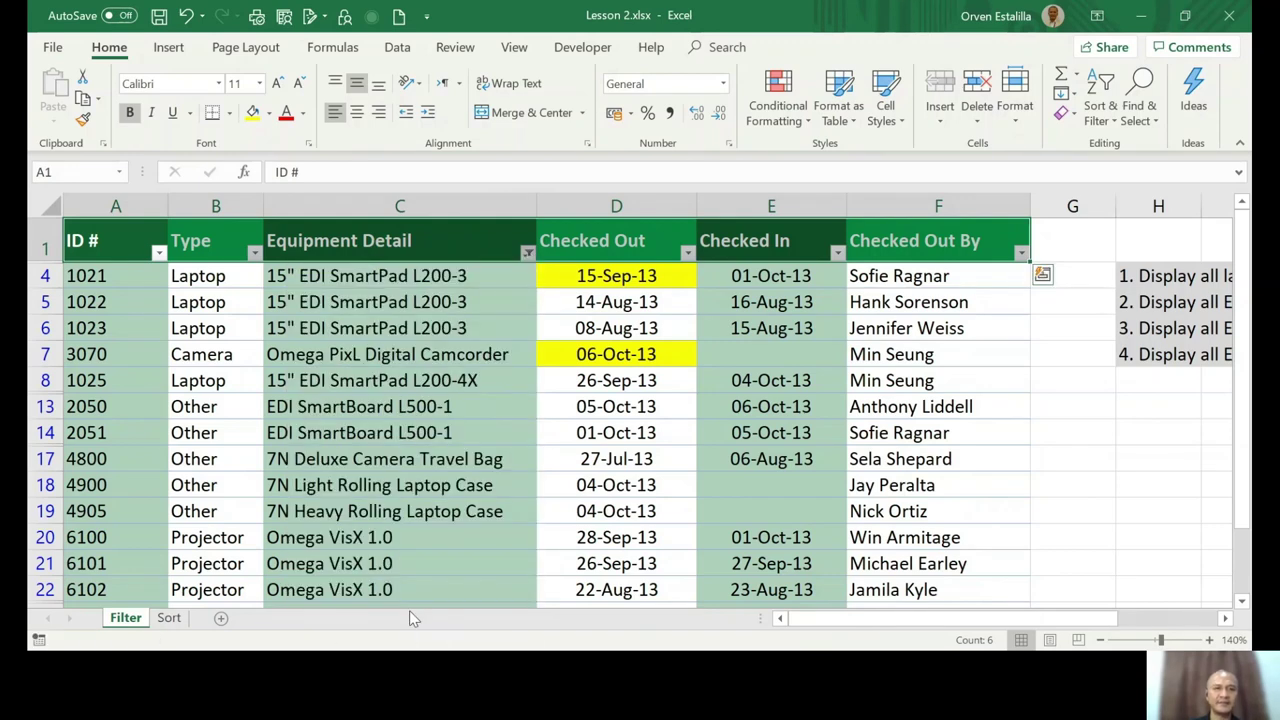
left_click_drag(990, 628, 1060, 626)
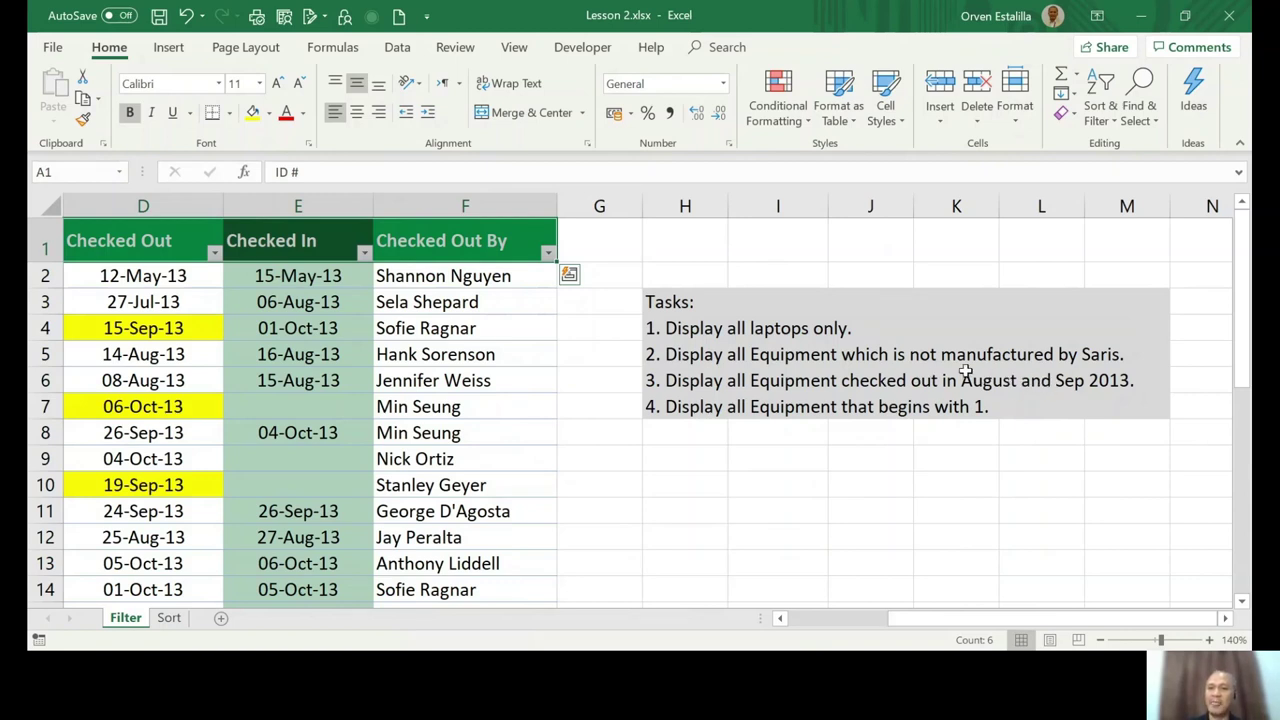
left_click_drag(1120, 617, 1038, 627)
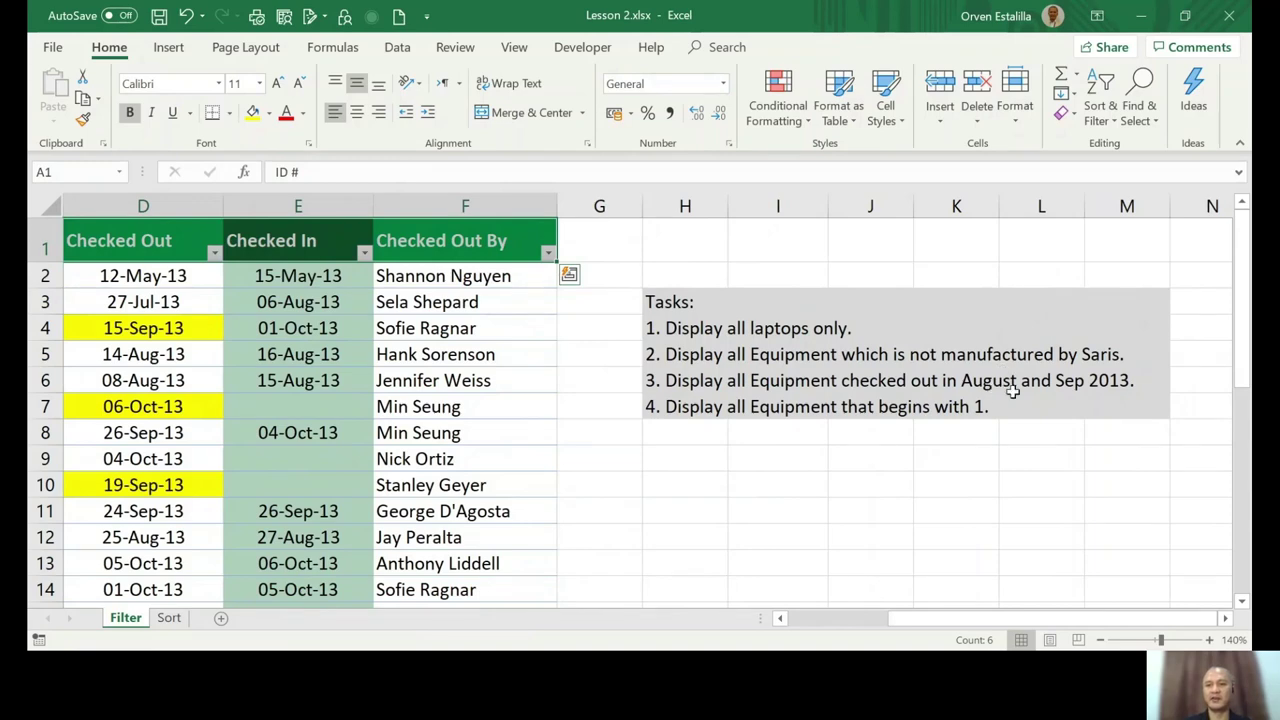
left_click_drag(1012, 621, 905, 621)
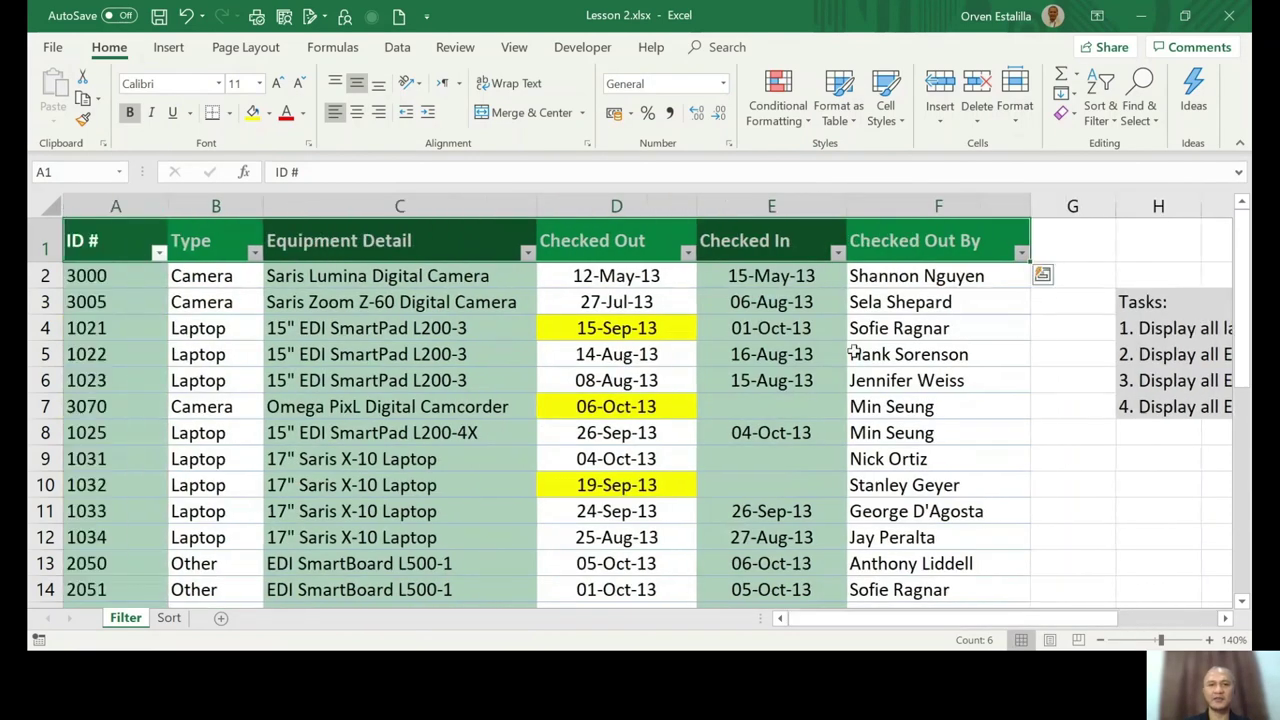
Filter the Checked Out column to show only August and September dates.
left_click(687, 252)
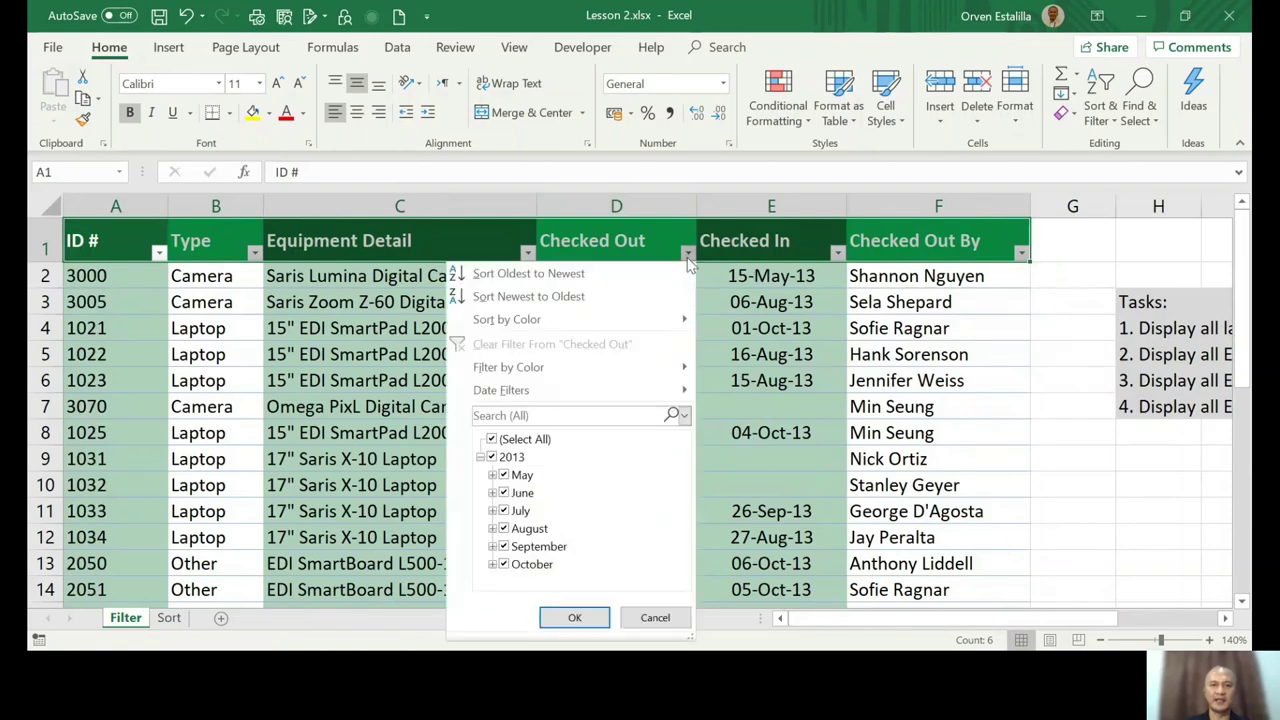
left_click(492, 441)
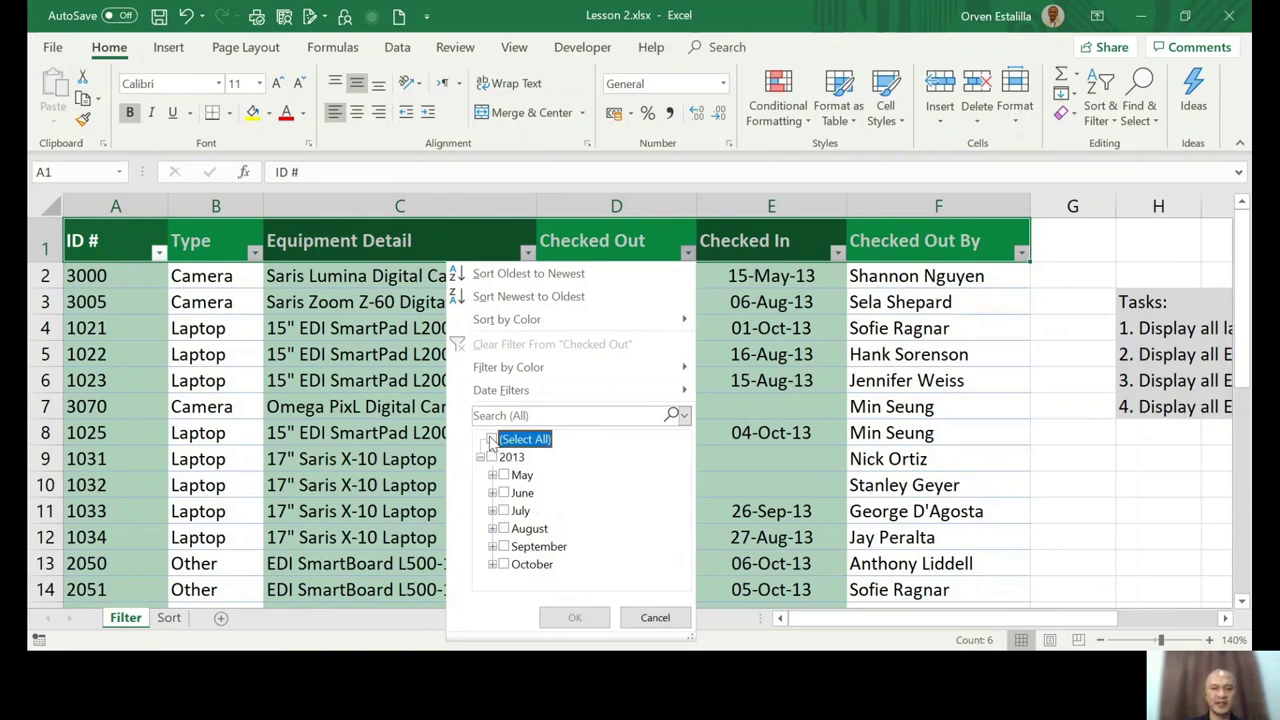
left_click(503, 528)
left_click(503, 546)
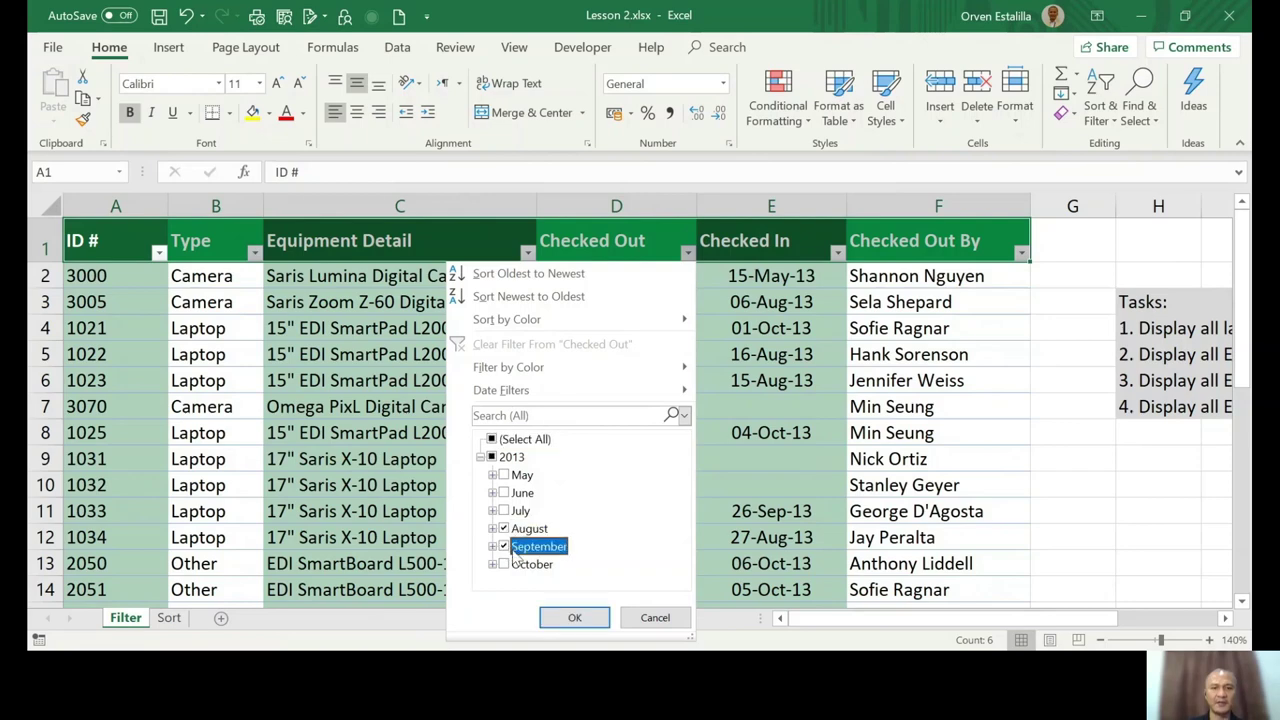
left_click(575, 617)
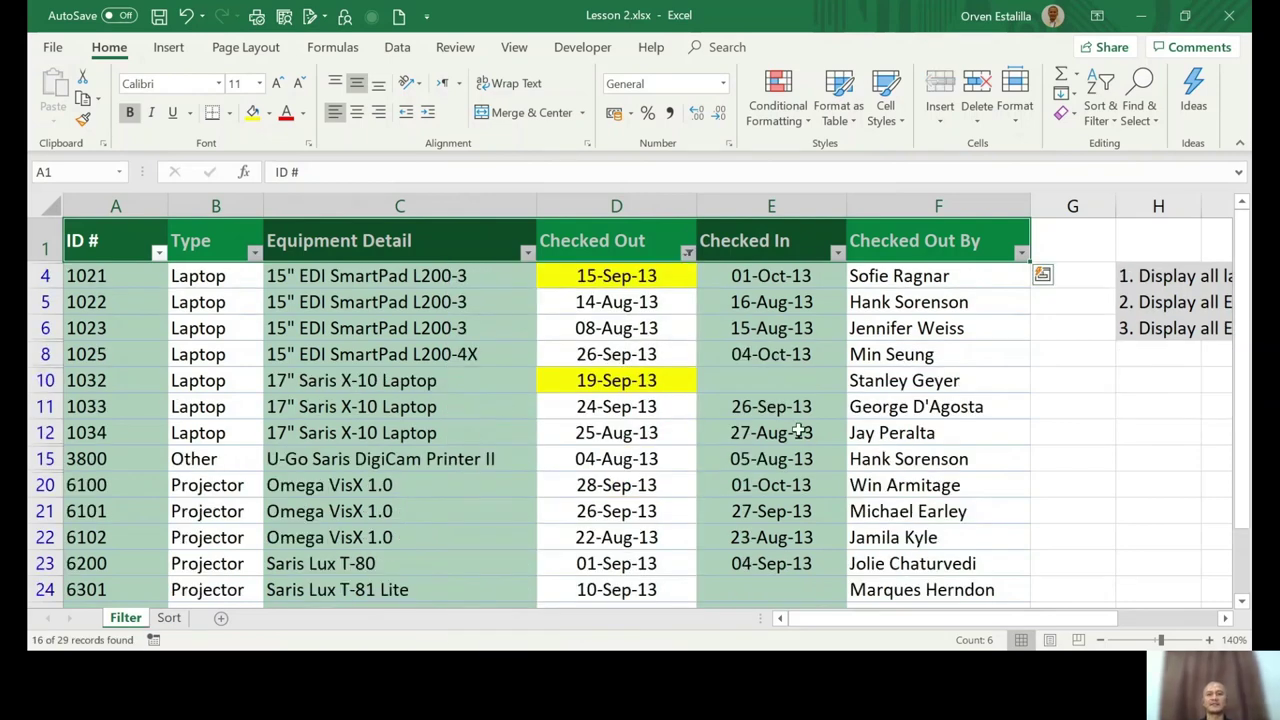
Reselect (Select All) in the Checked Out filter to include every month again.
left_click_drag(1034, 623, 975, 630)
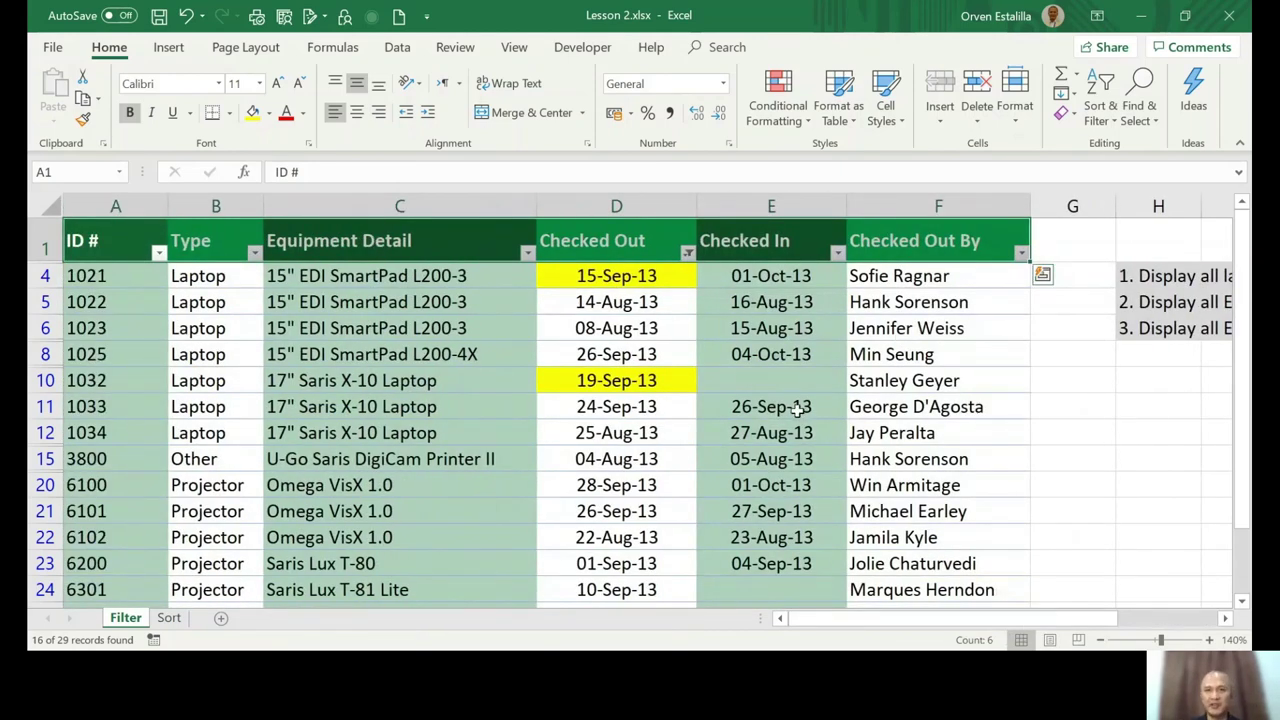
left_click(688, 253)
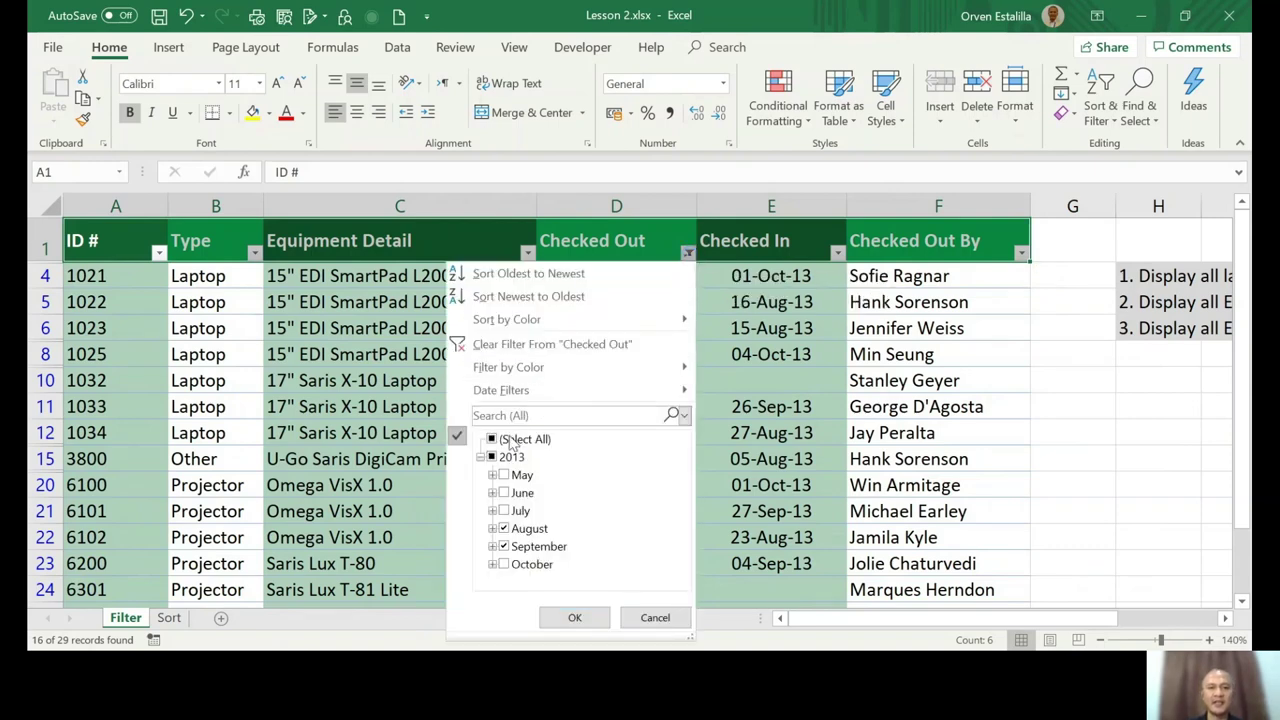
left_click(492, 440)
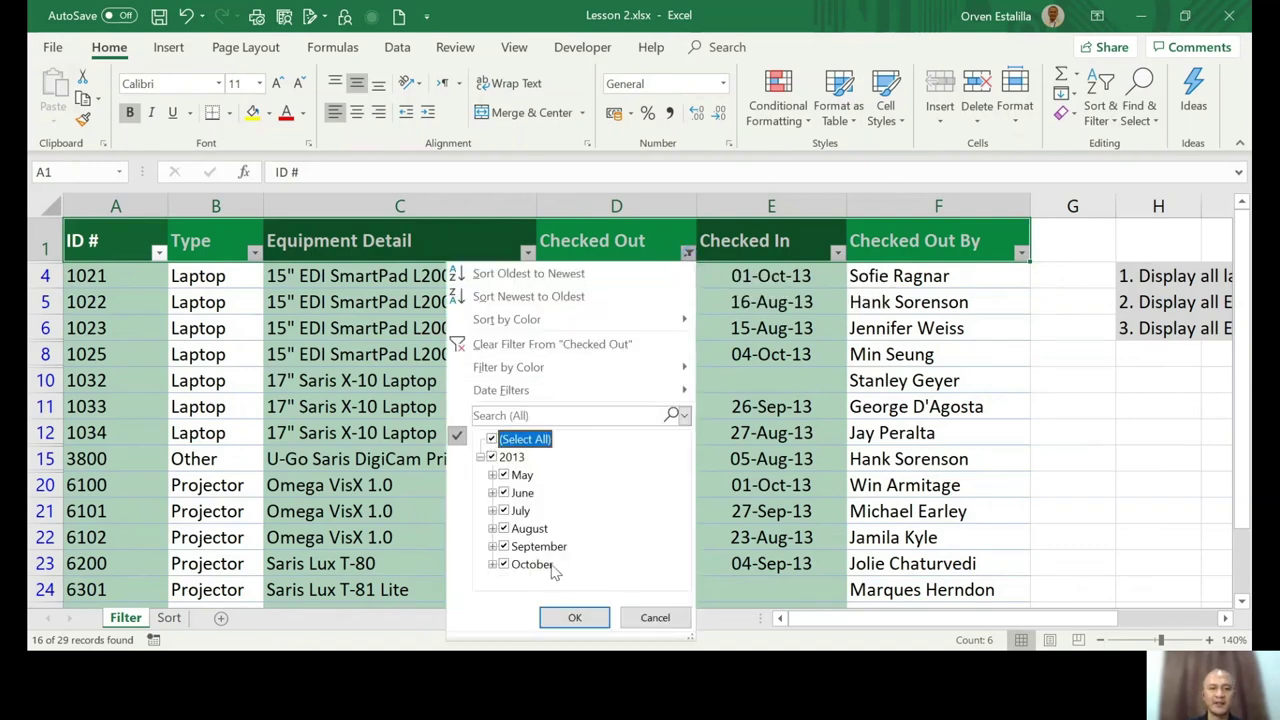
left_click(572, 619)
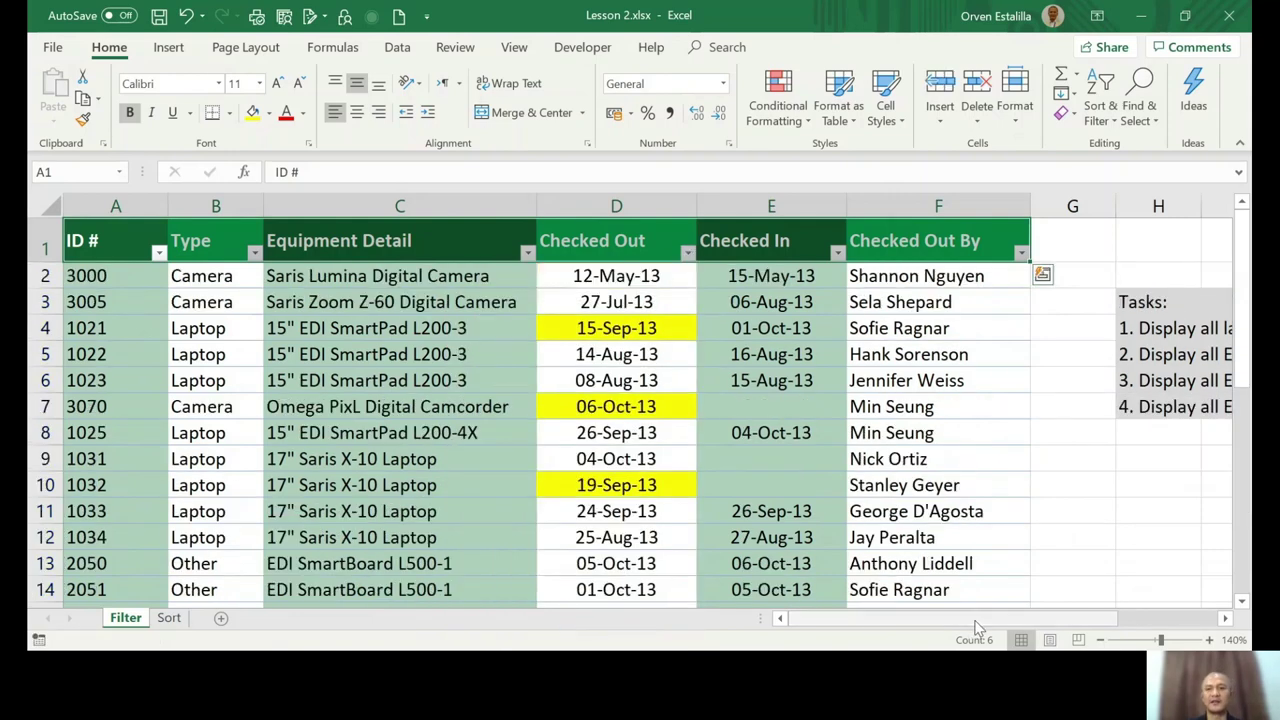
Scroll right to read the task list, then scroll back to the table.
left_click_drag(941, 619, 1150, 637)
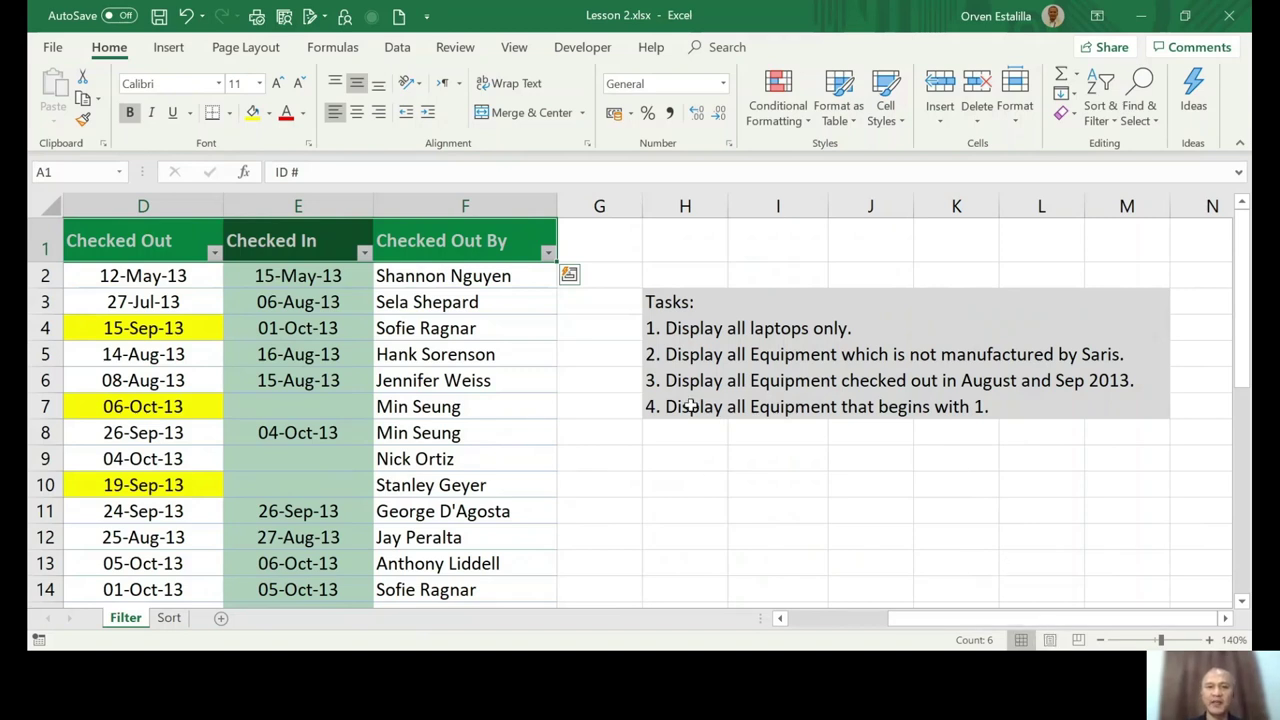
left_click_drag(950, 619, 822, 627)
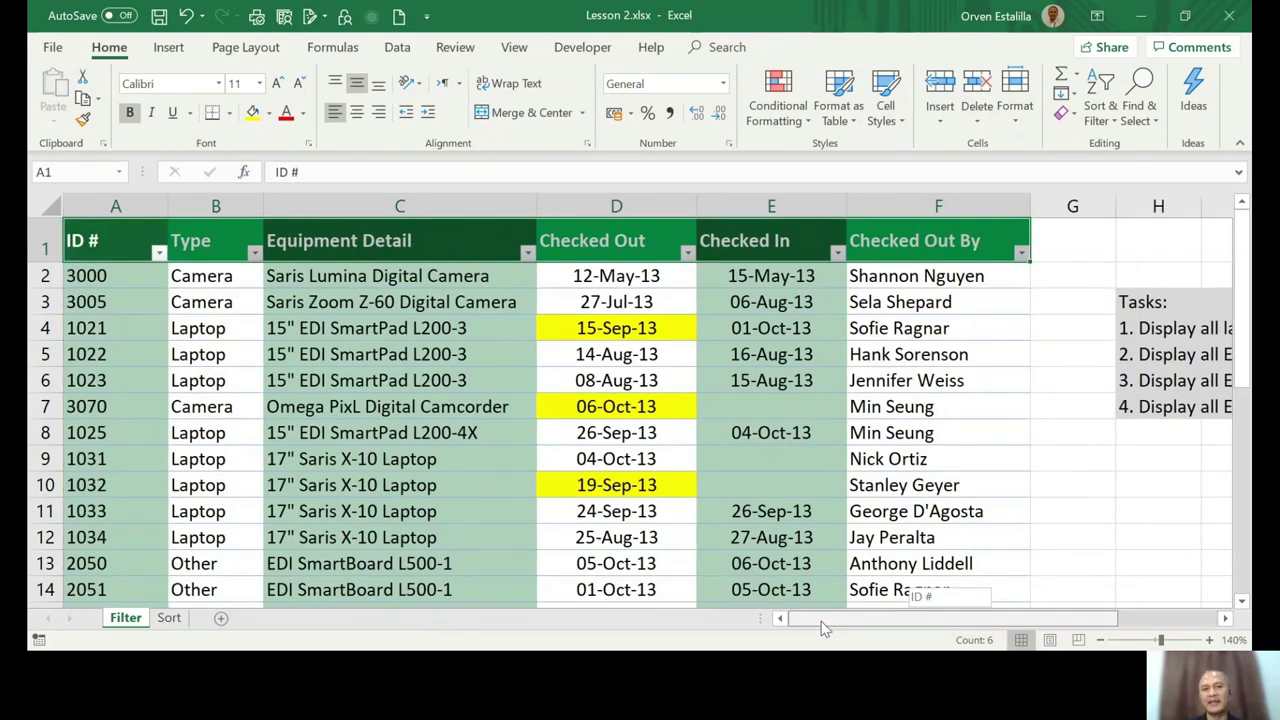
left_click_drag(822, 627, 820, 626)
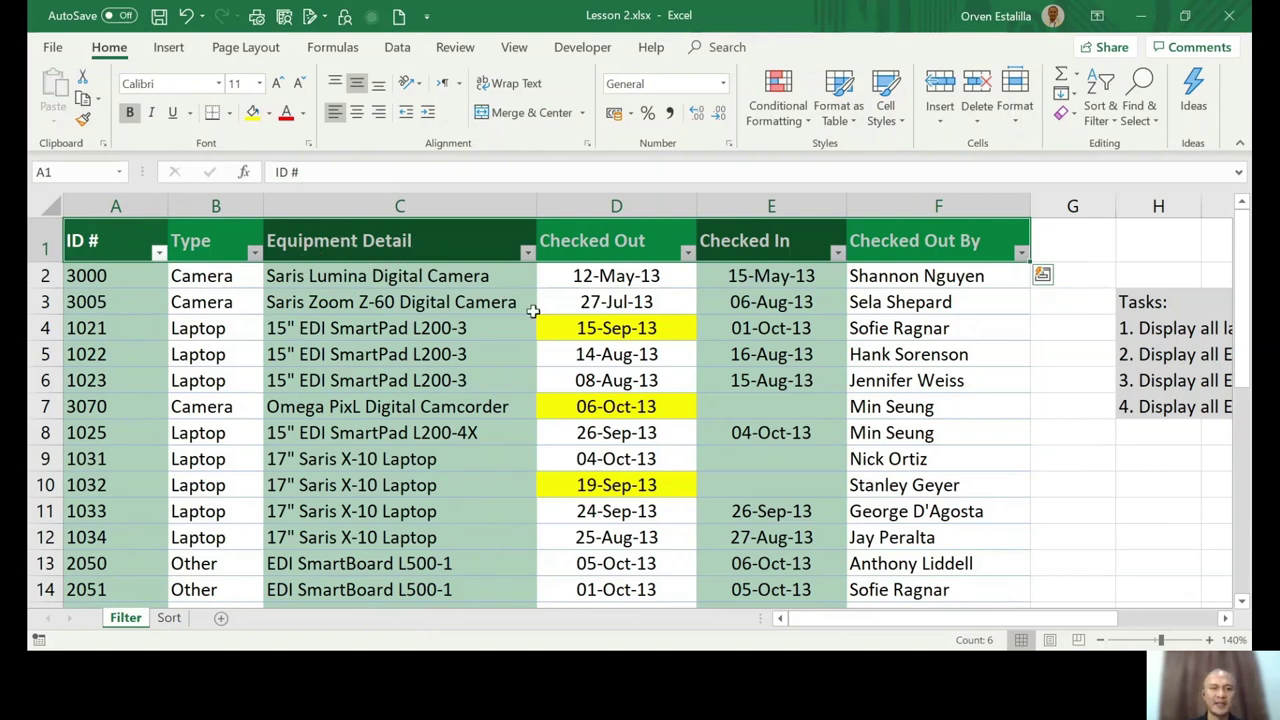
Apply a Begins With '1' text filter to Equipment Detail, leaving 8 laptop records.
left_click(527, 253)
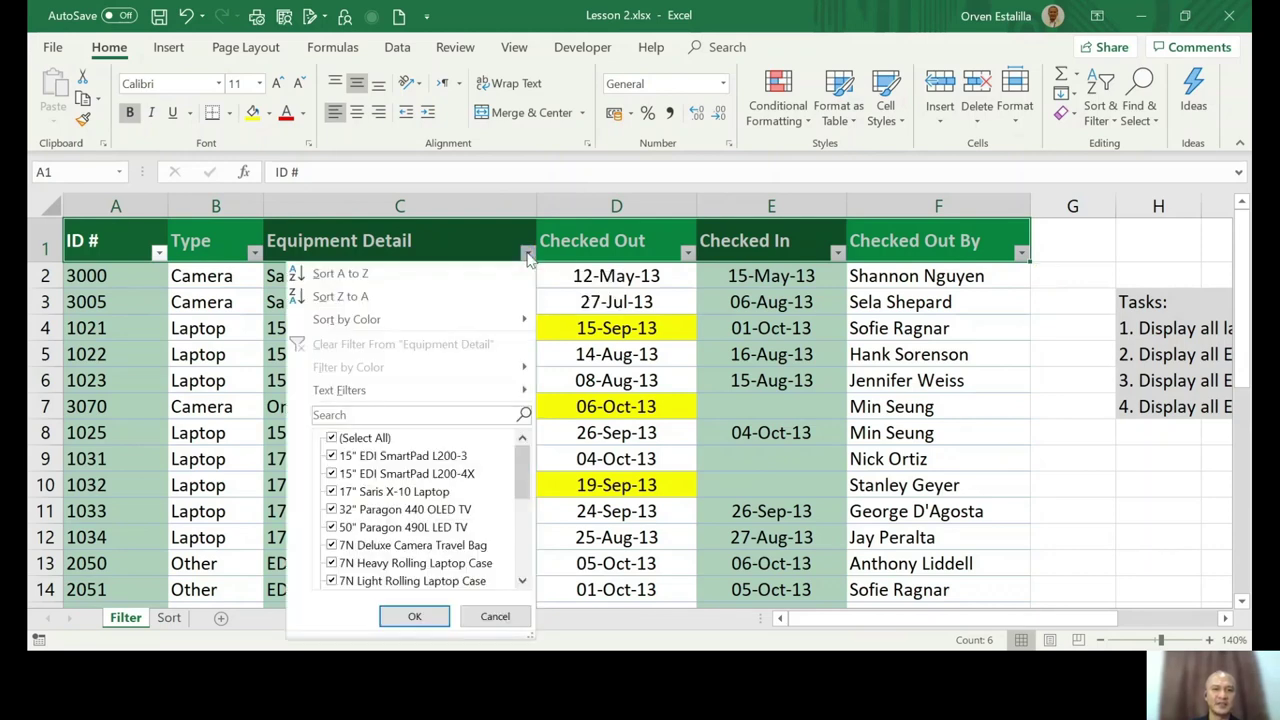
mouse_move(466, 390)
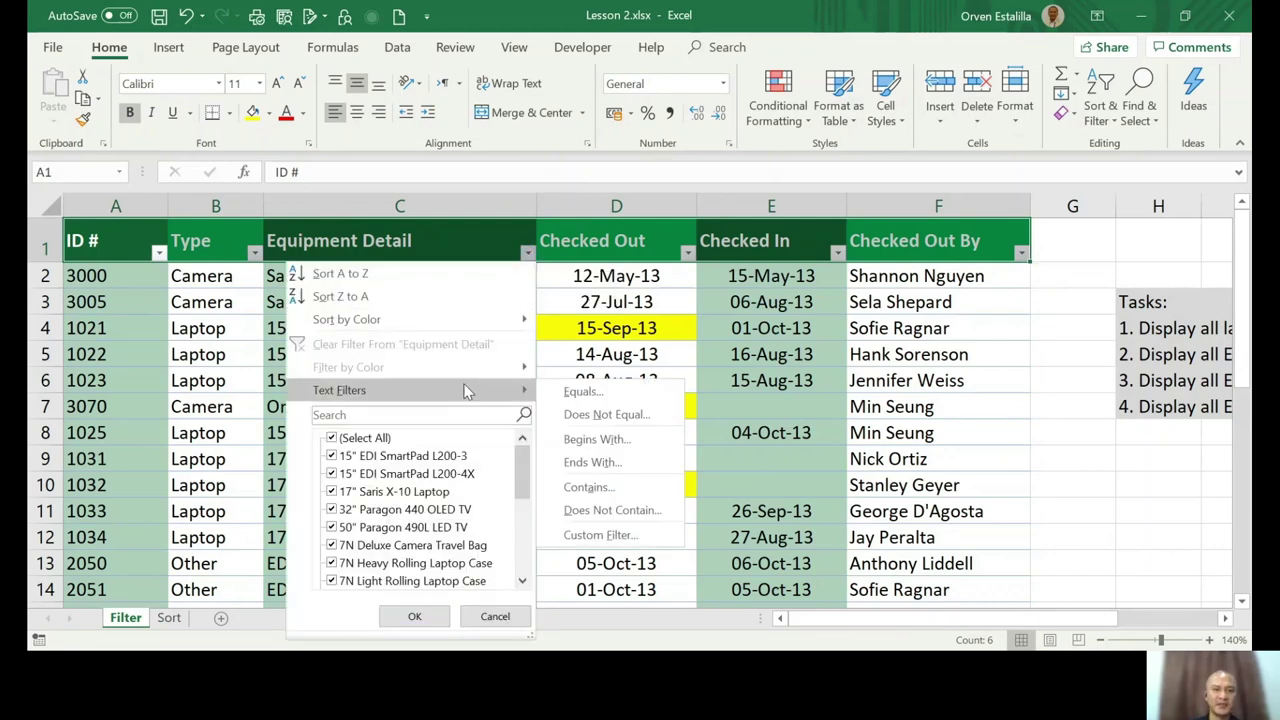
left_click(600, 439)
type("1")
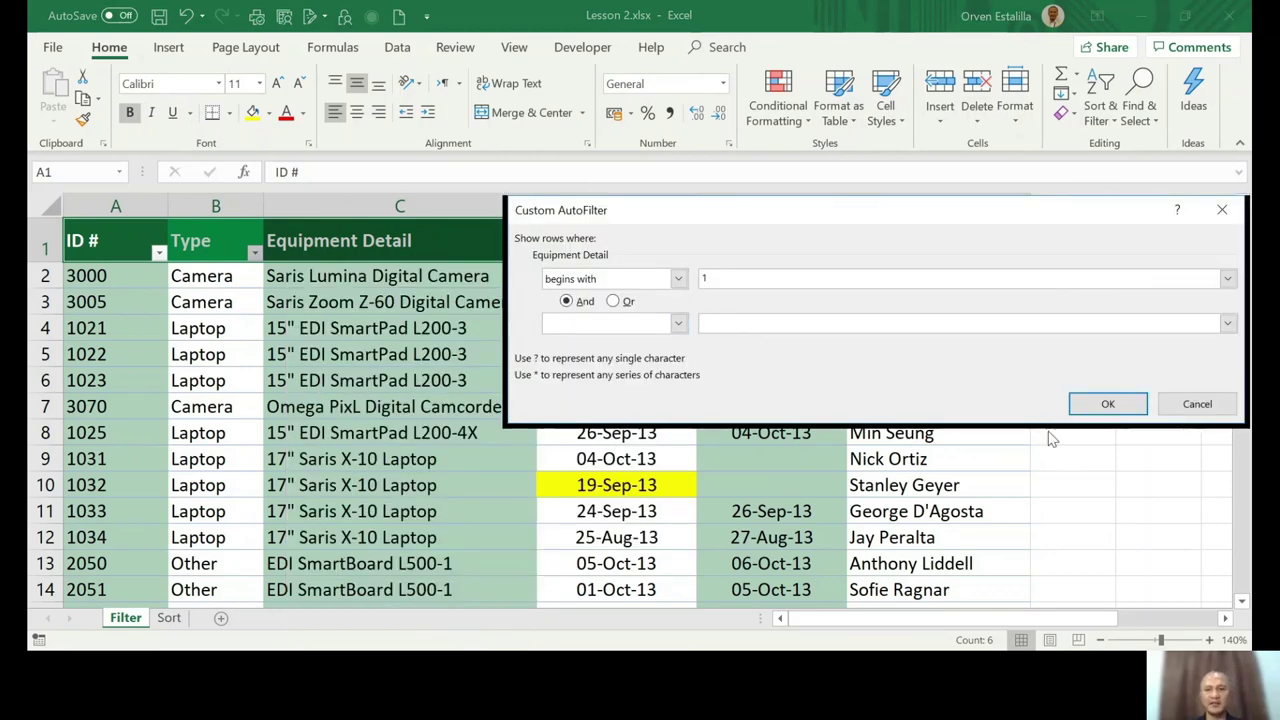
left_click(1108, 403)
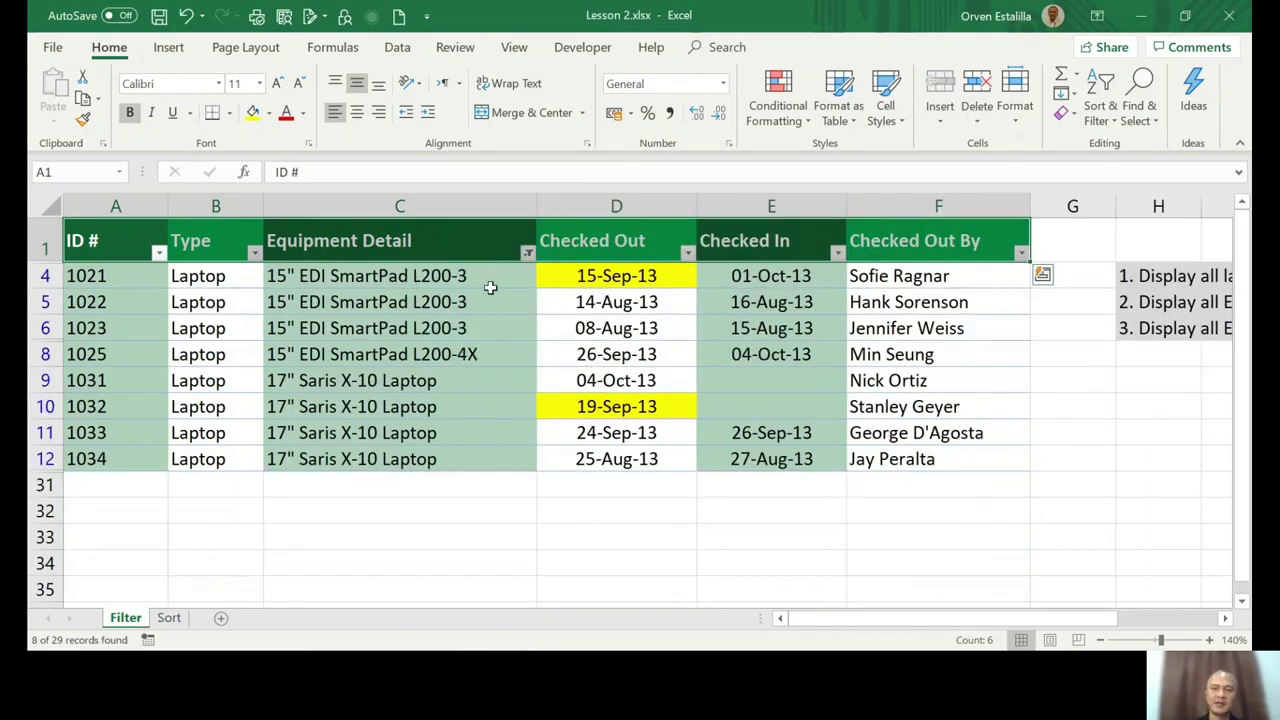
left_click(528, 251)
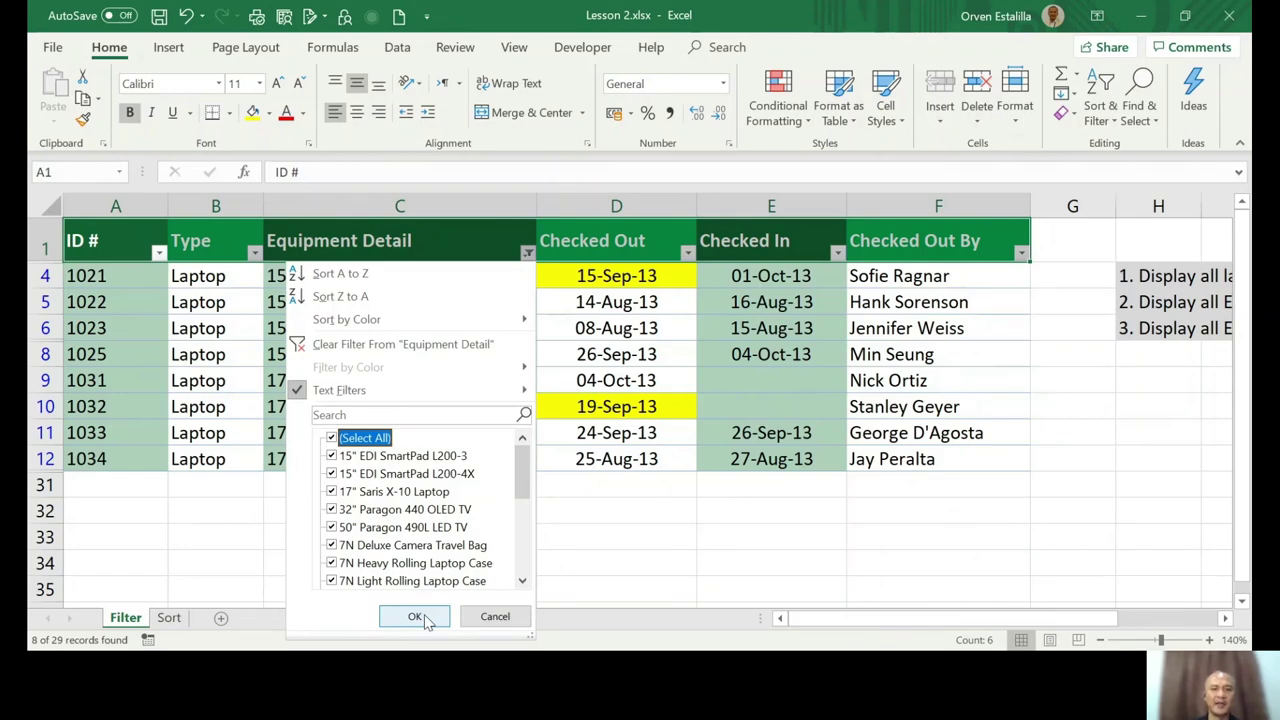
Remove the begins-with '1' Equipment Detail filter and bring up the ID # Number Filters options.
left_click(416, 616)
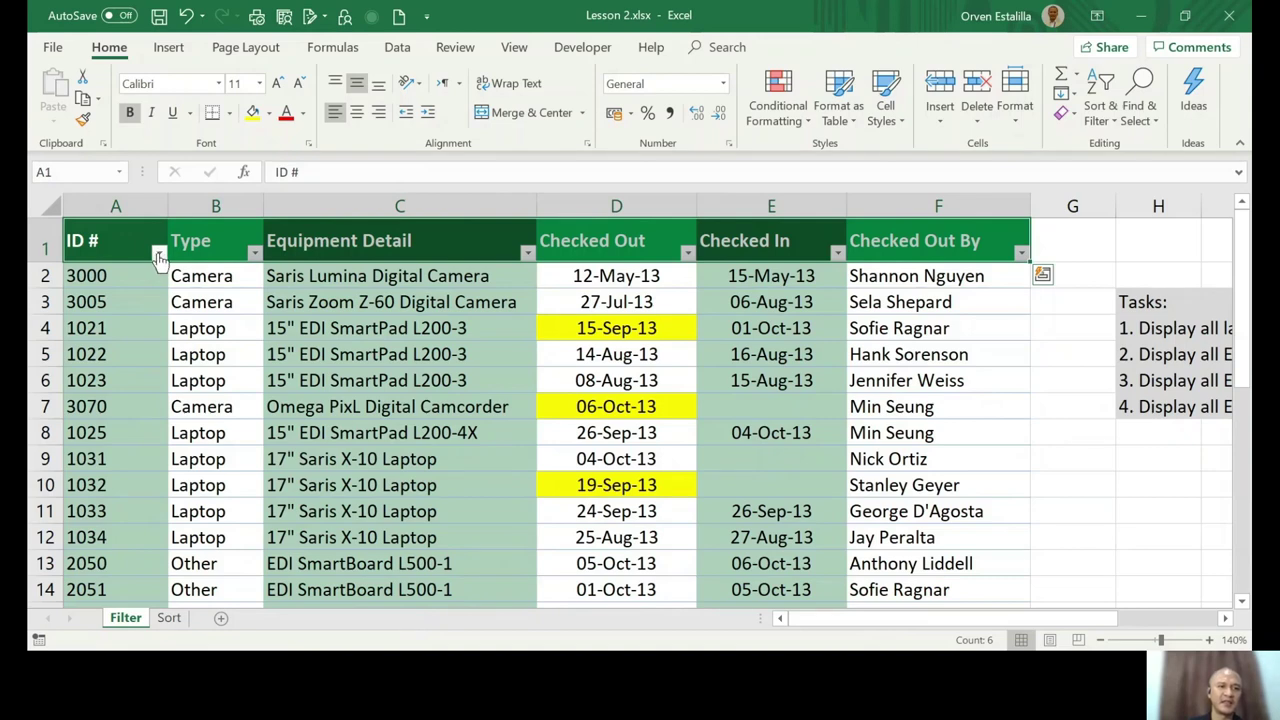
left_click(159, 252)
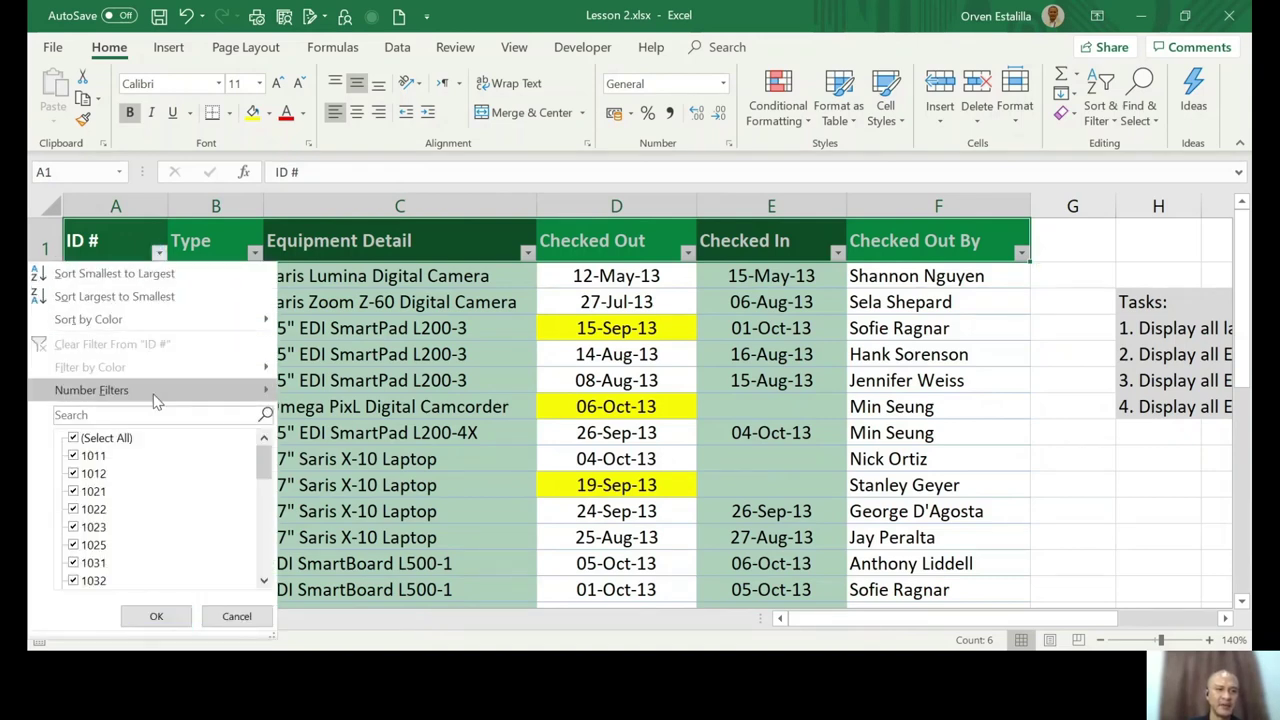
mouse_move(158, 390)
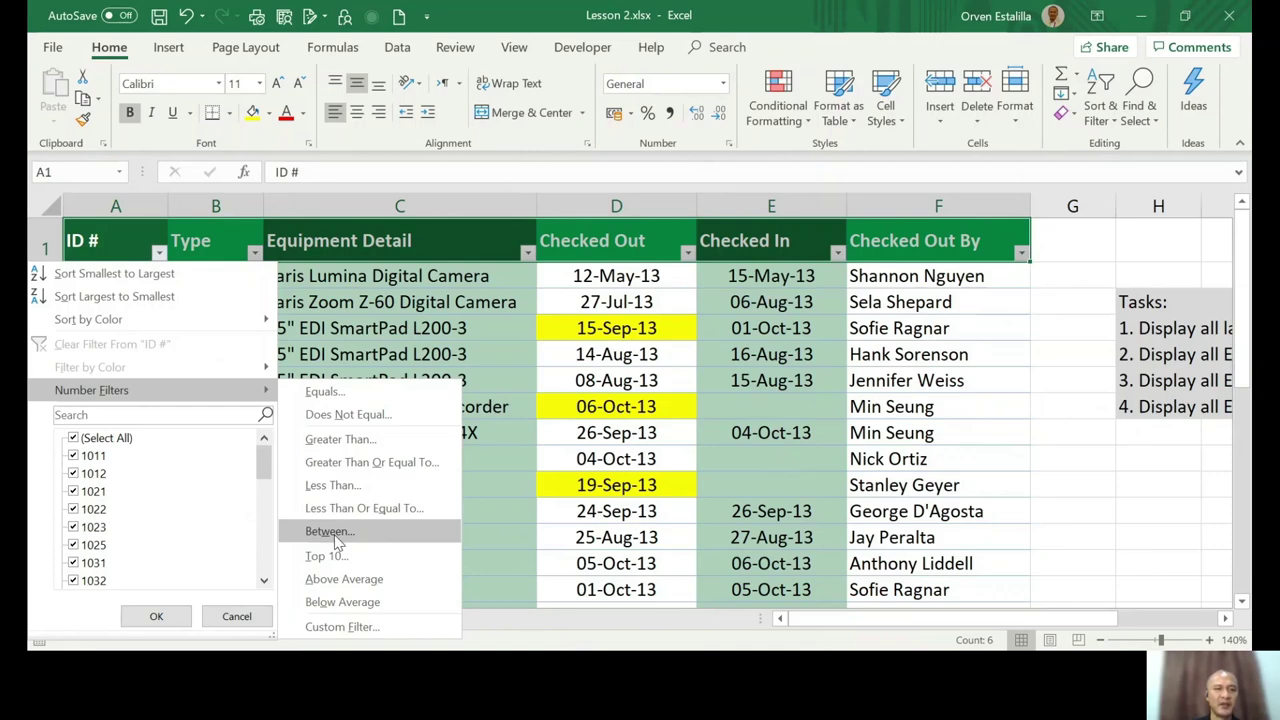
Apply a Between number filter of 1000 to 1999 on ID #, leaving 10 of 29 records.
left_click(330, 531)
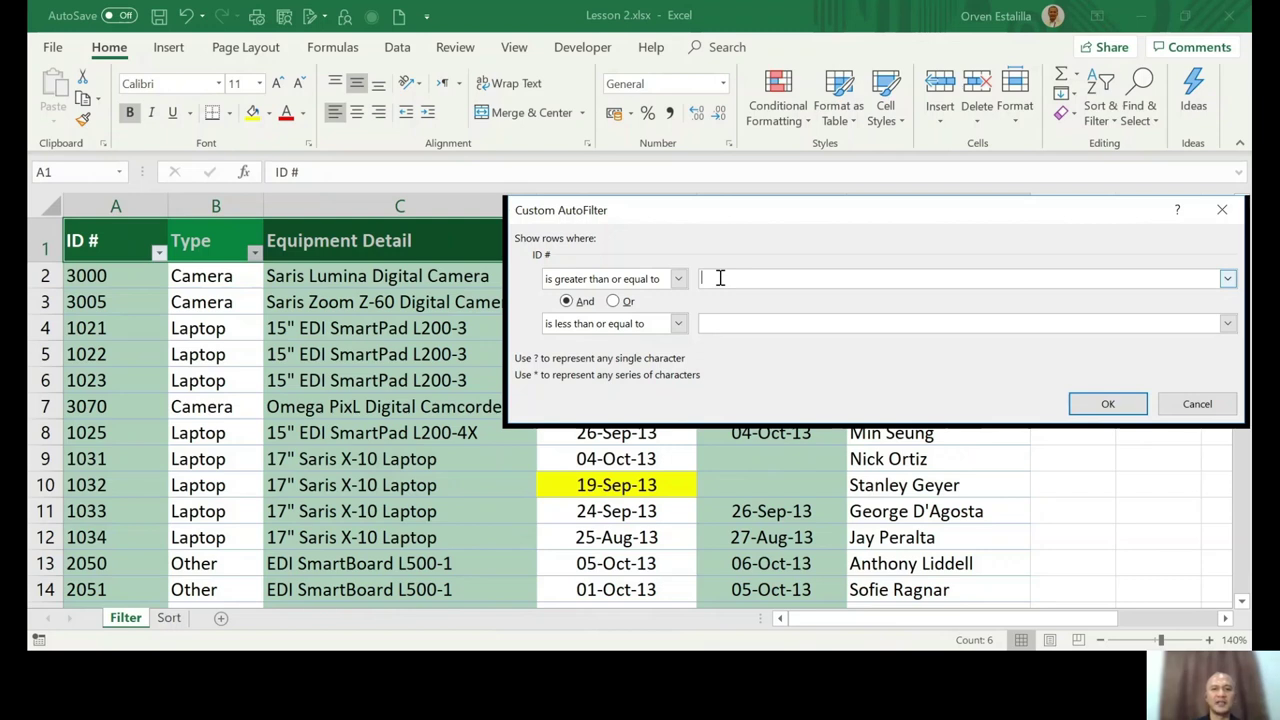
type("10")
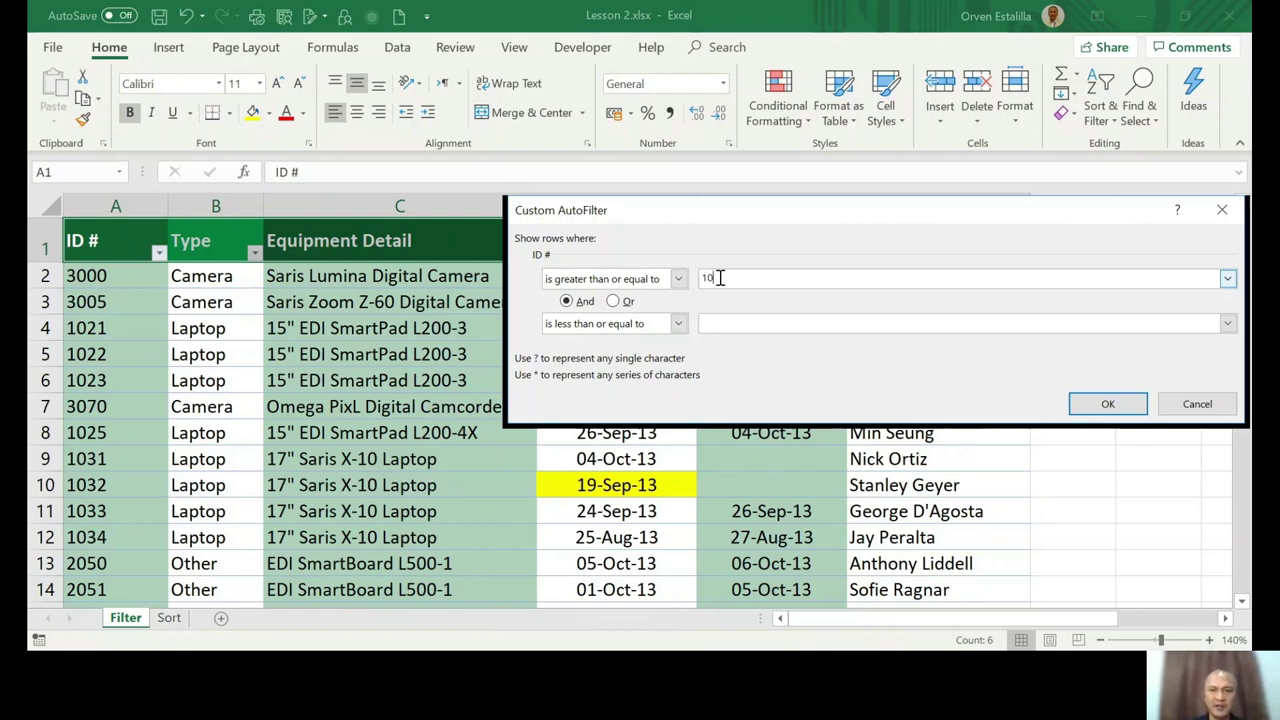
type("00")
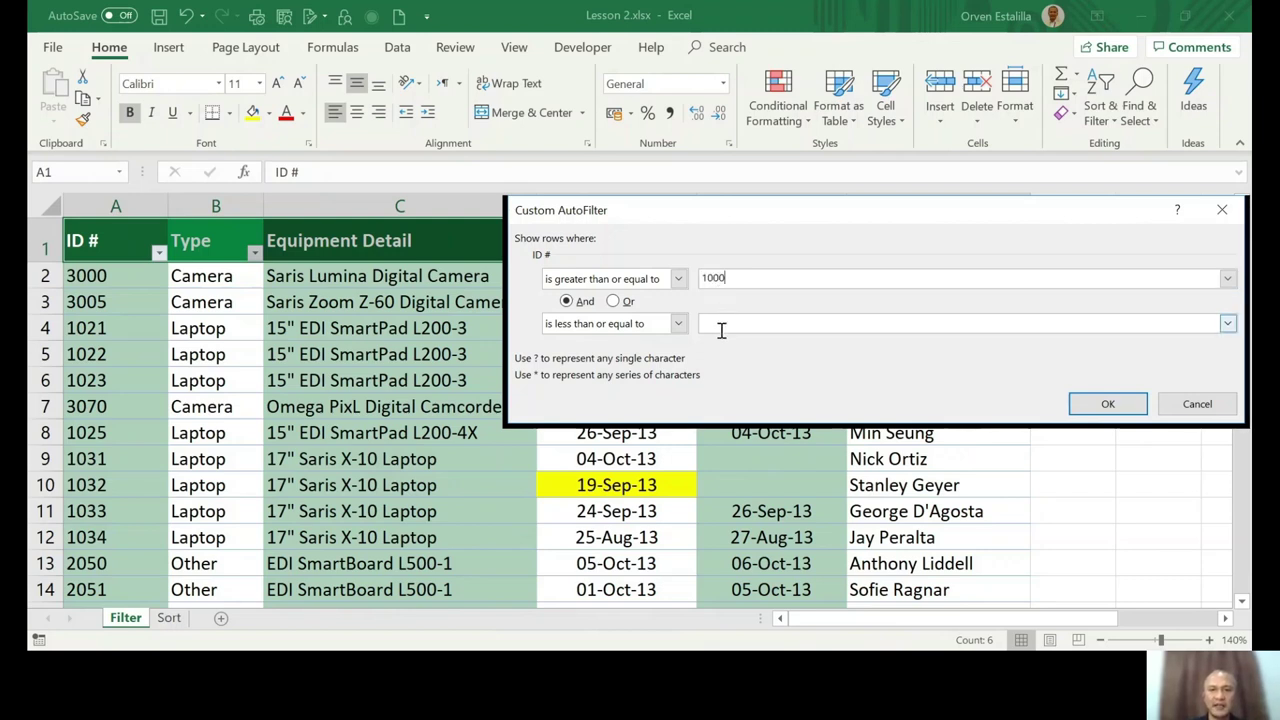
left_click(721, 323)
type("1999")
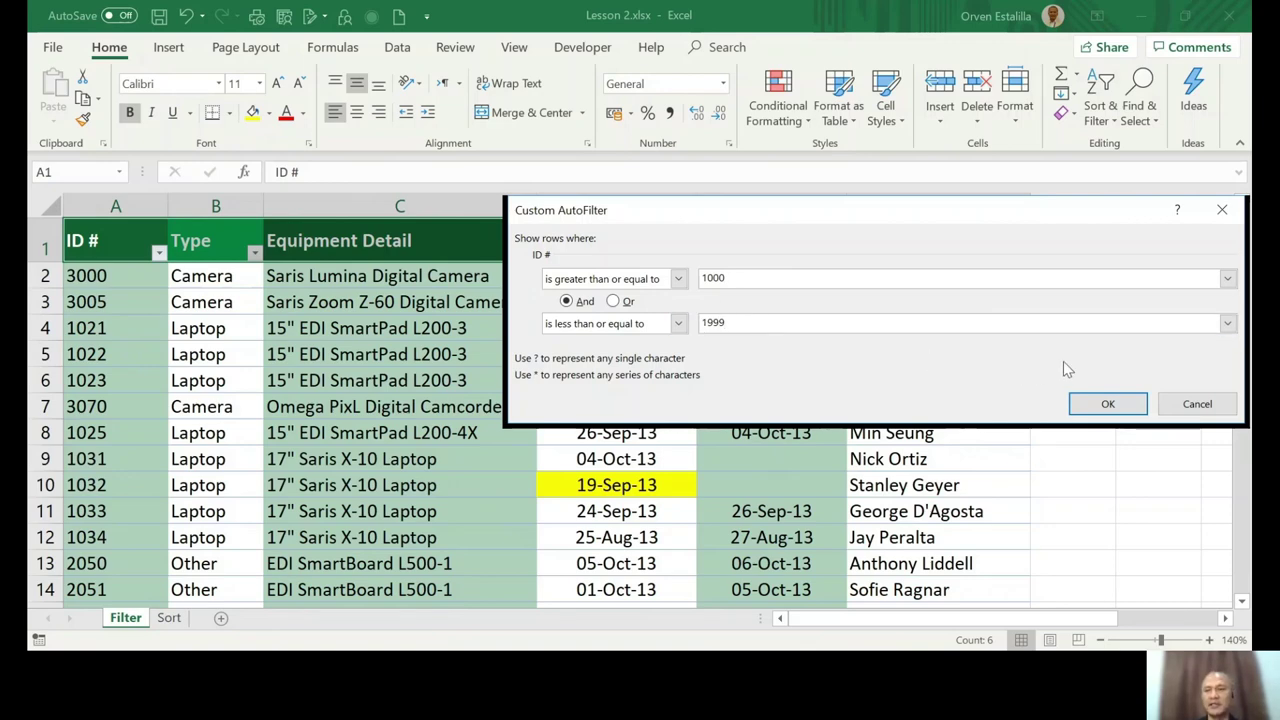
left_click(1123, 404)
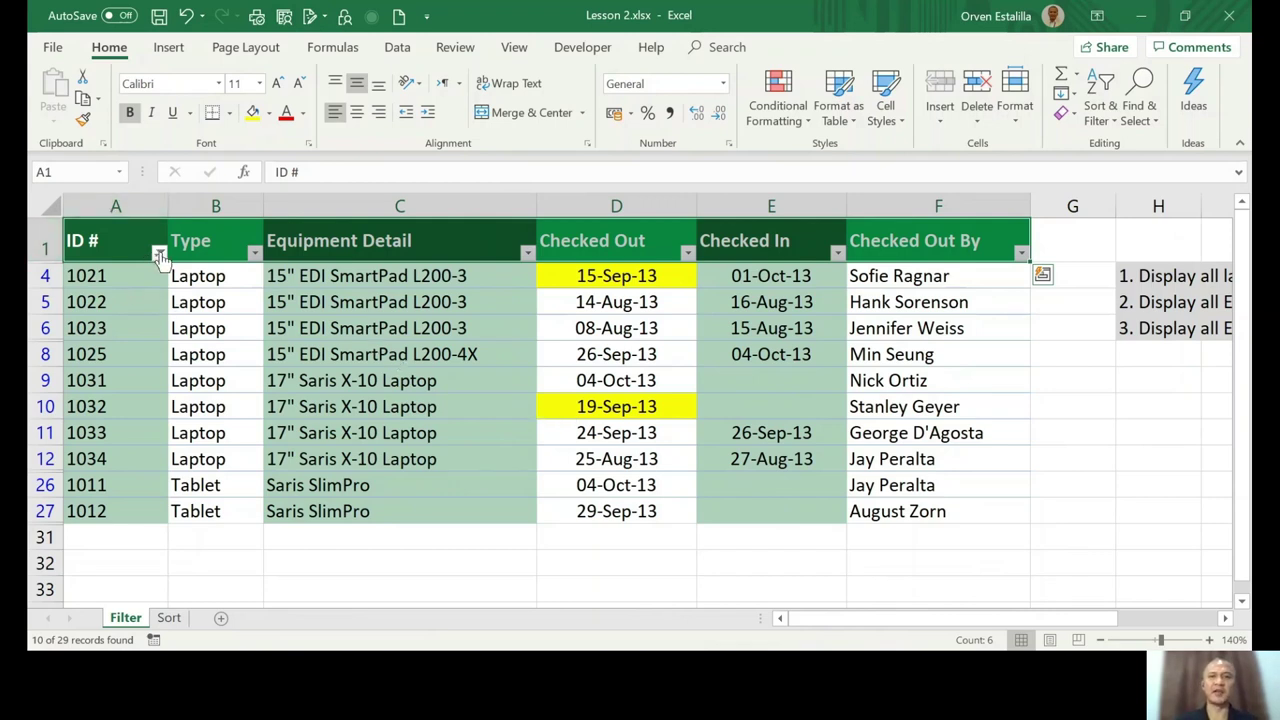
Reselect all ID # values to remove the number filter, then select cell A1.
mouse_move(159, 254)
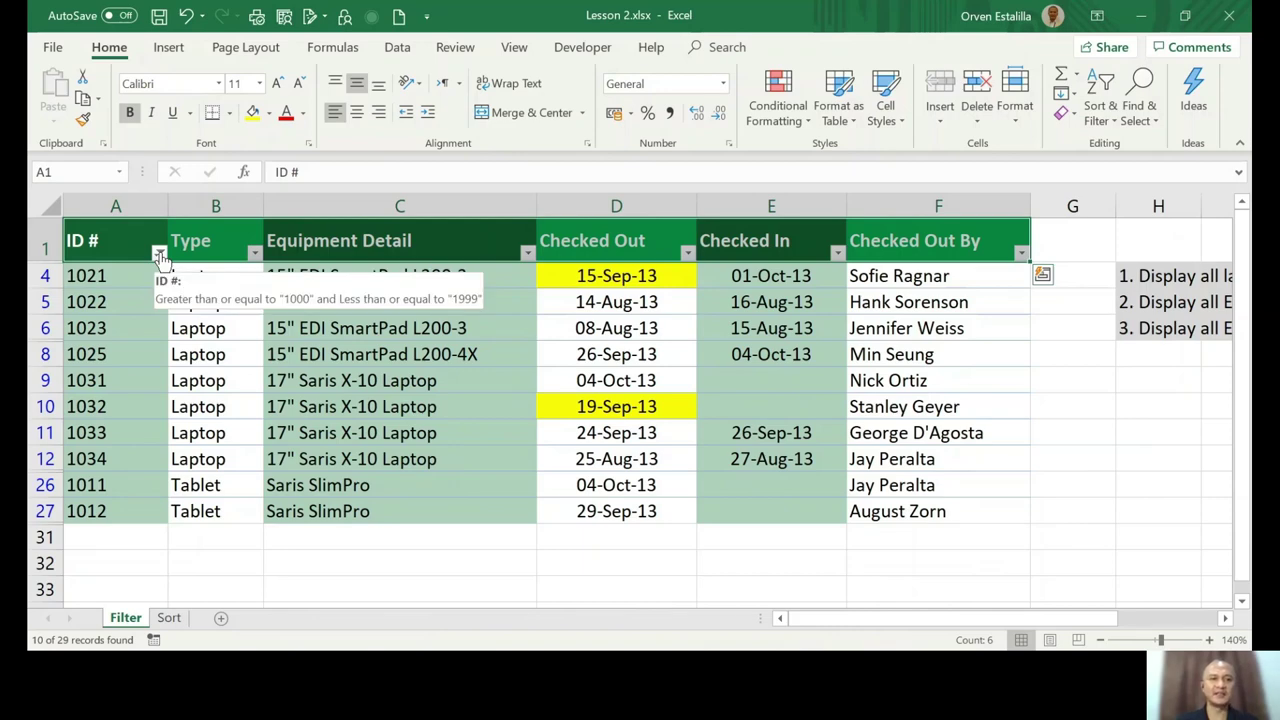
left_click(159, 254)
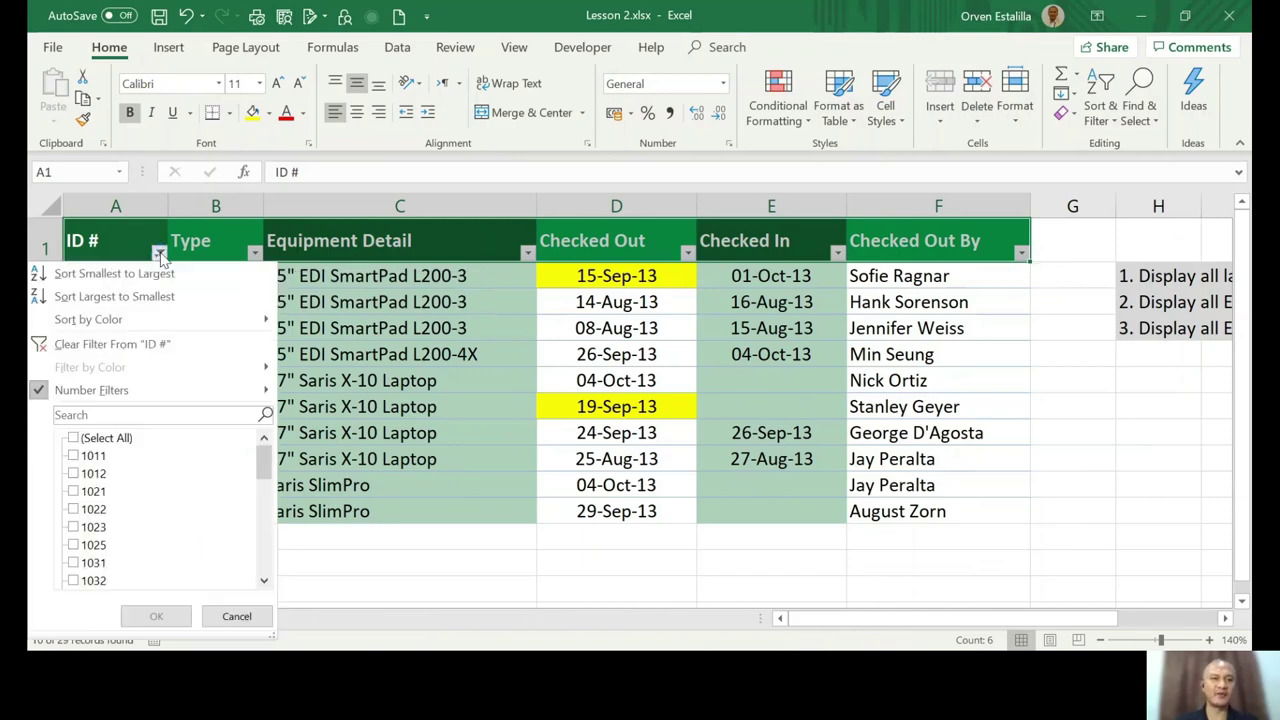
left_click(73, 439)
left_click(73, 439)
left_click(156, 616)
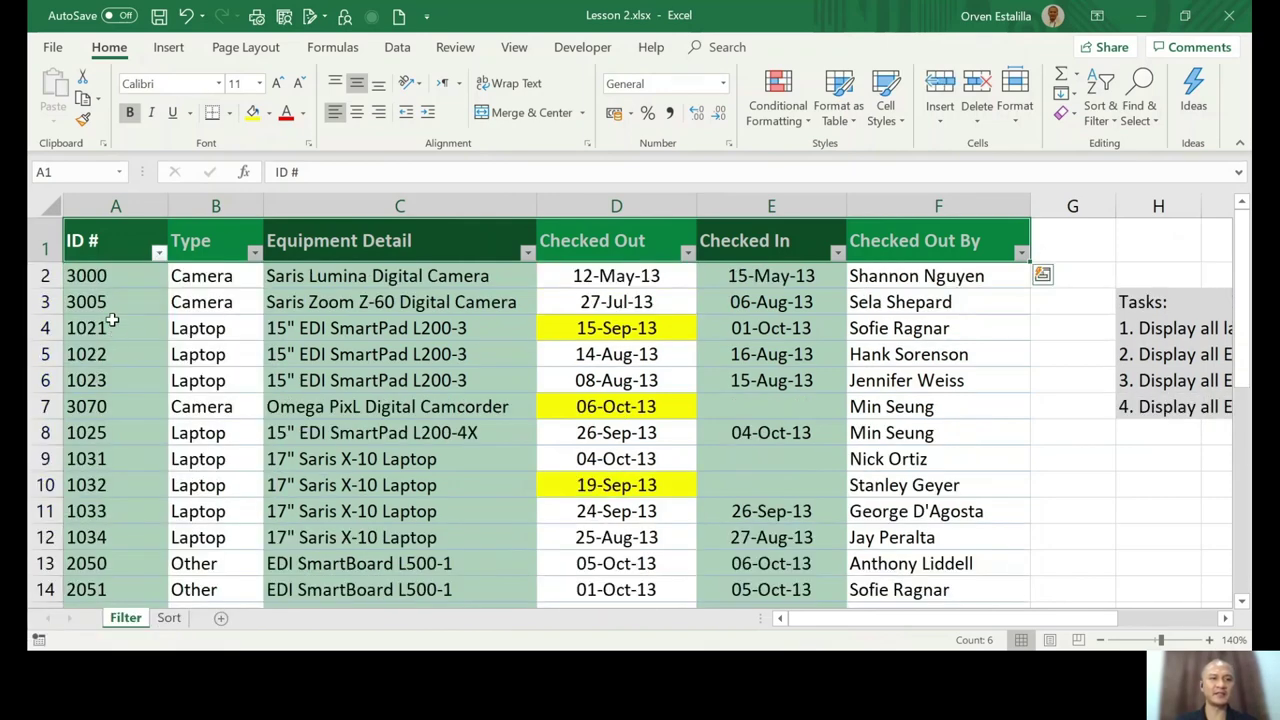
left_click(107, 248)
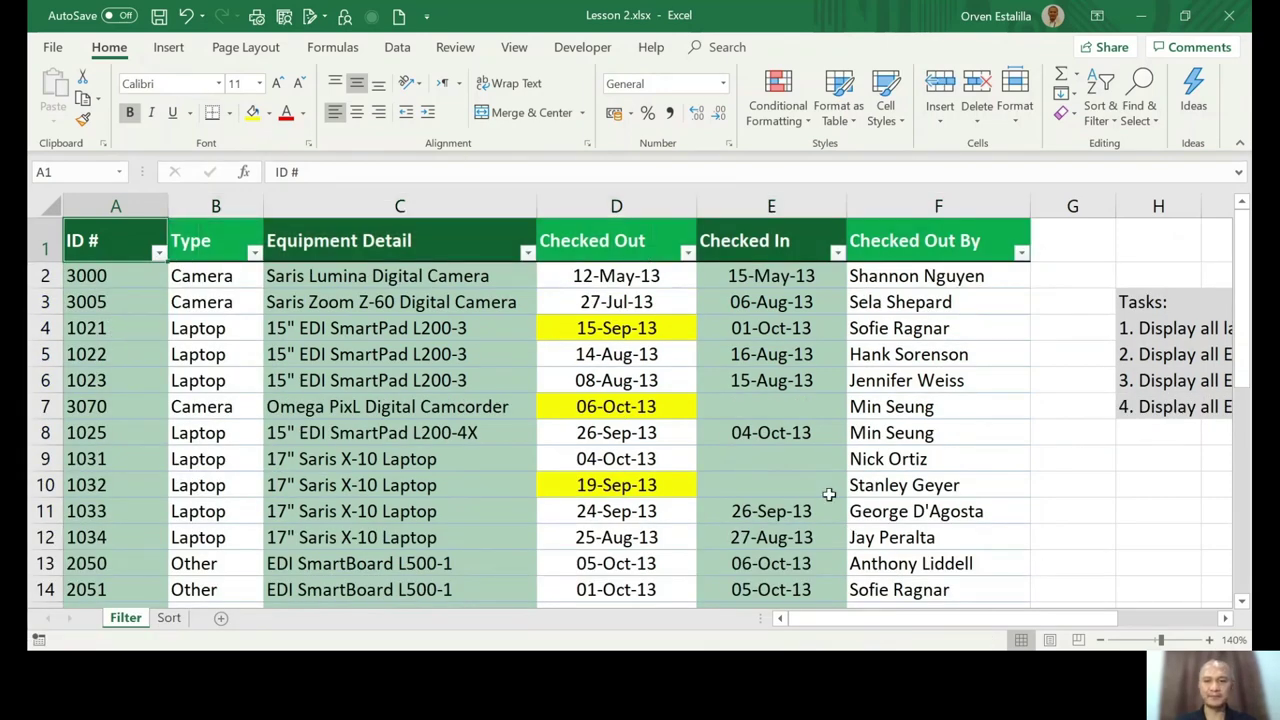